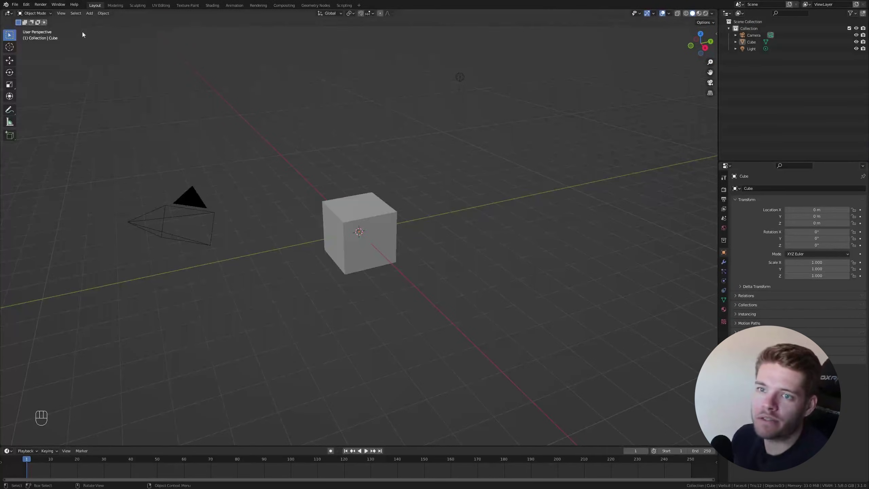
Search the add-on preferences for "sun" to check that the Lighting: Sun Position add-on is enabled
click(26, 4)
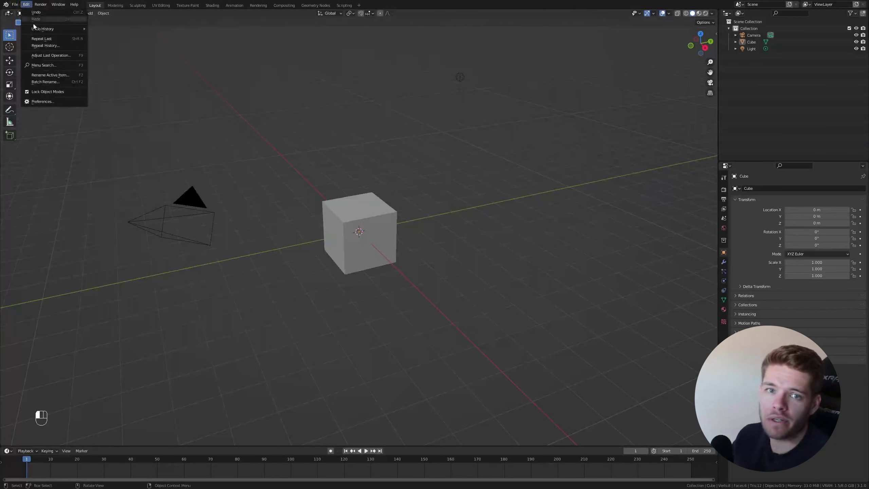
click(45, 101)
text(sun)
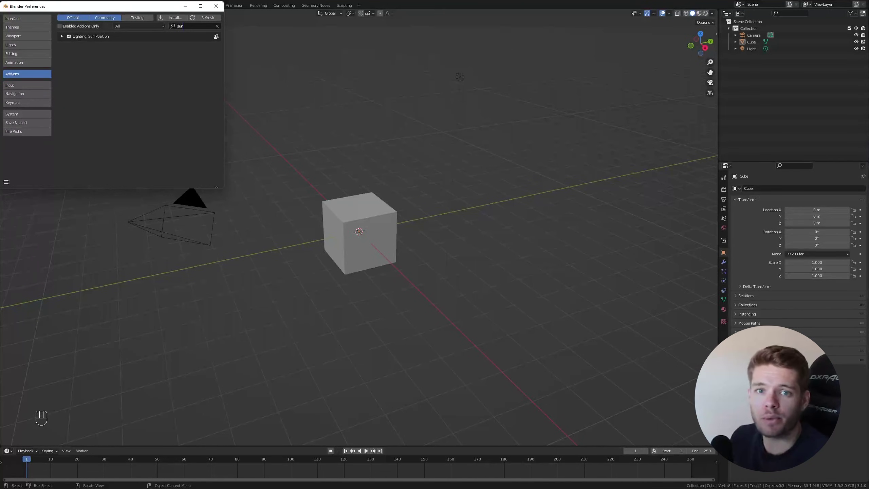
click(216, 6)
Set the render engine to Cycles on GPU Compute with 128 max samples and viewport denoising, and display the viewport in Rendered shading
click(724, 189)
click(790, 189)
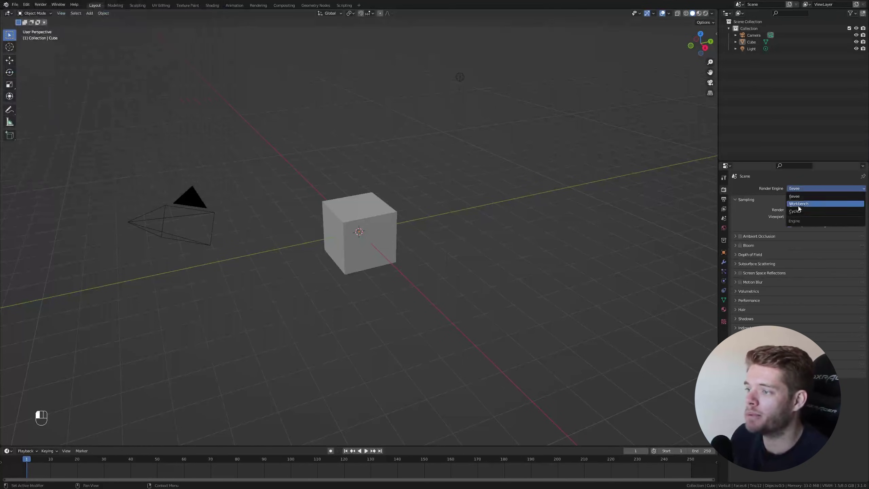
click(797, 211)
click(800, 205)
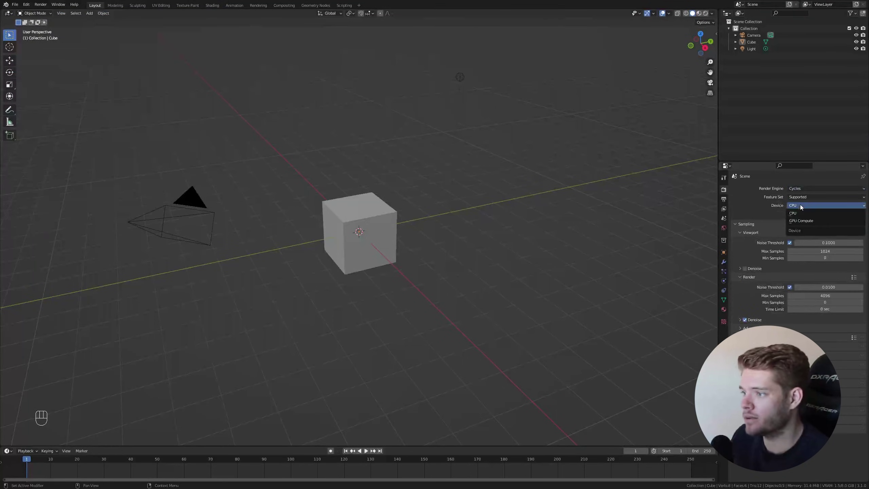
key(z)
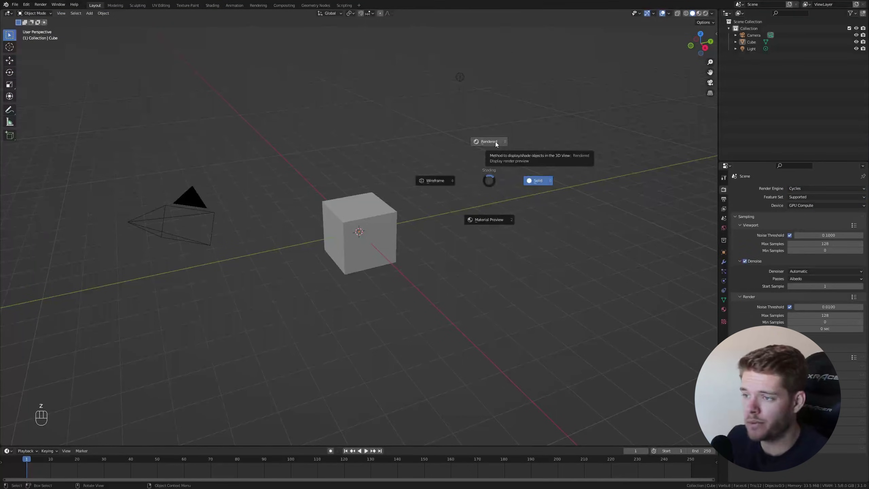
click(495, 142)
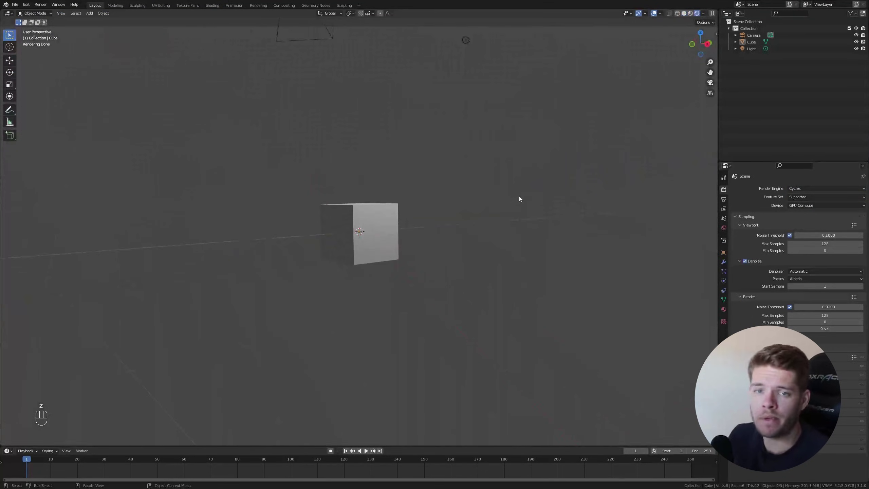
Use a Nishita Sky Texture as the colour of the world background
click(724, 228)
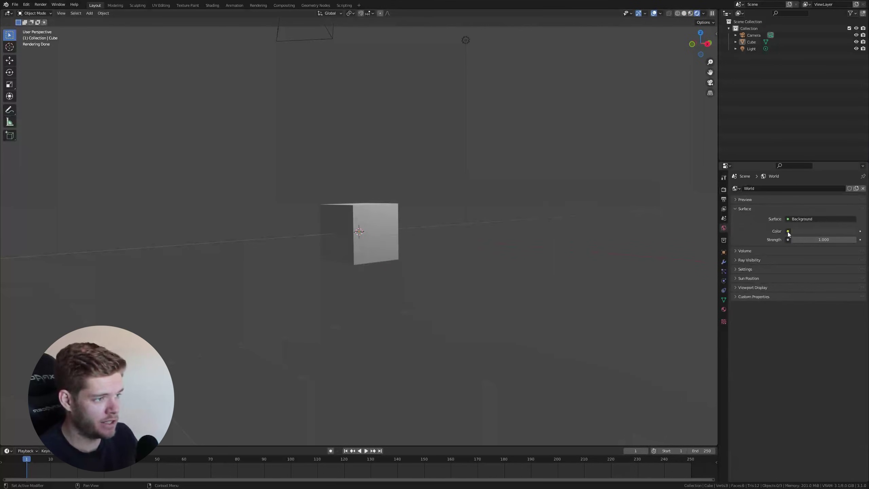
click(788, 232)
click(666, 299)
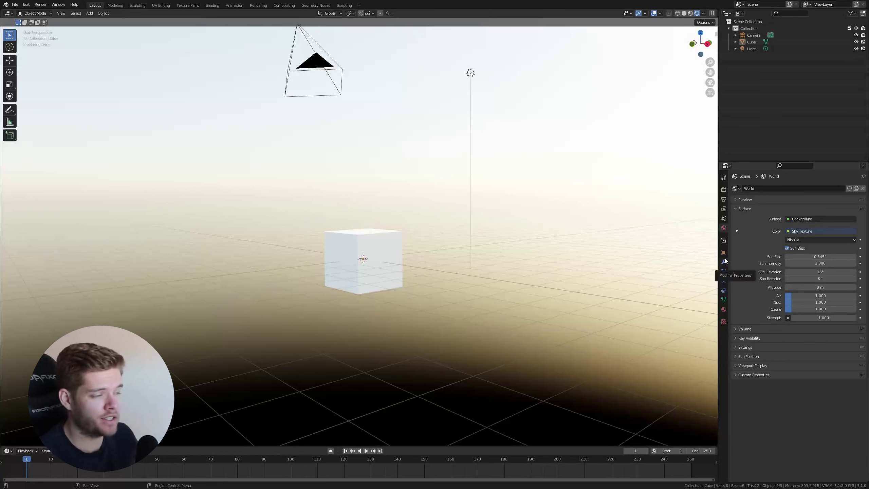
Change the existing scene light to a Sun light and set its strength to 0
click(751, 49)
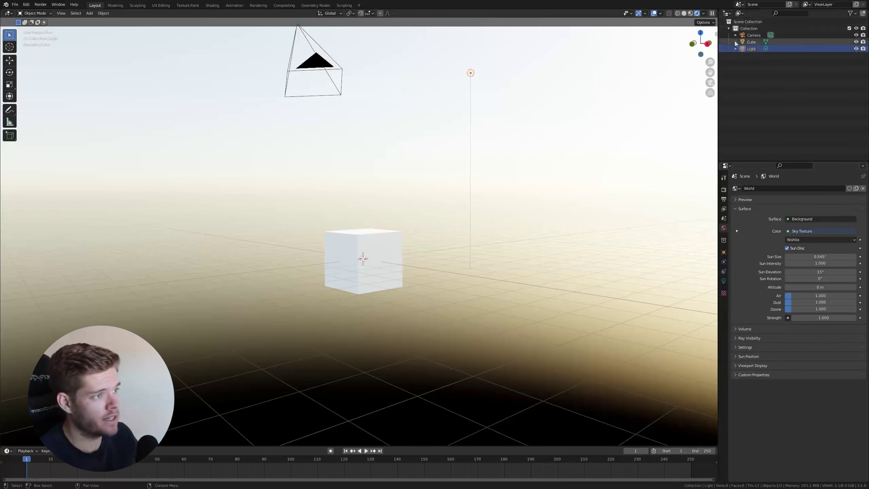
click(724, 281)
click(783, 218)
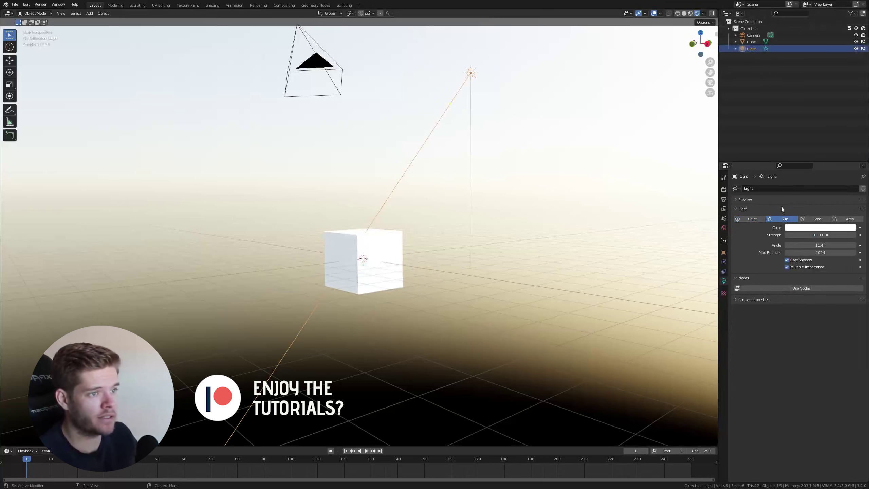
click(830, 235)
text(0)
key(Return)
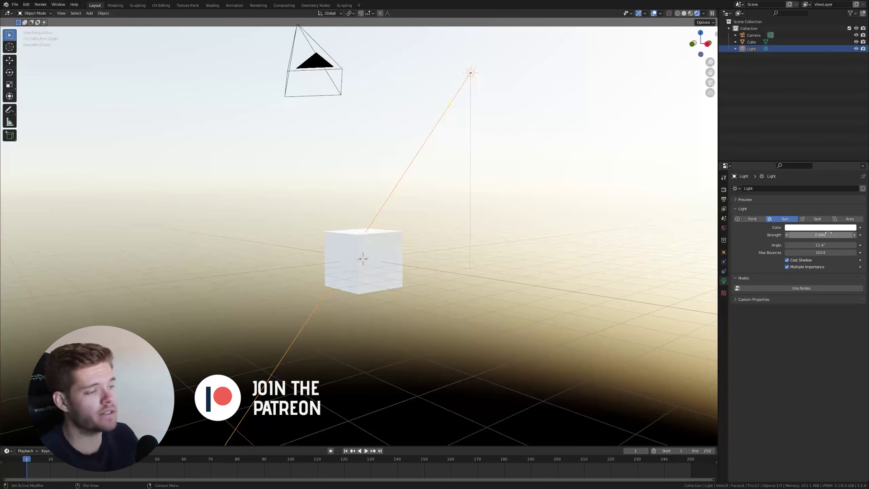
Rename the light object as Sun
double_click(751, 49)
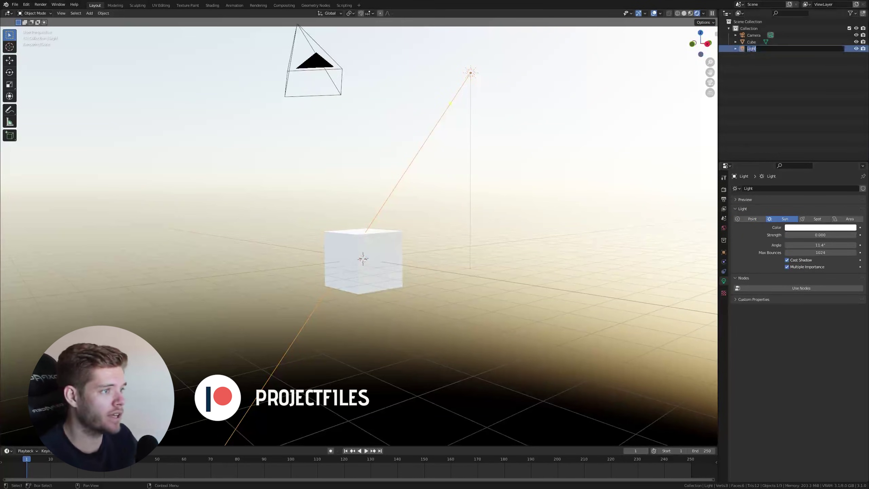
text(Sun)
key(Return)
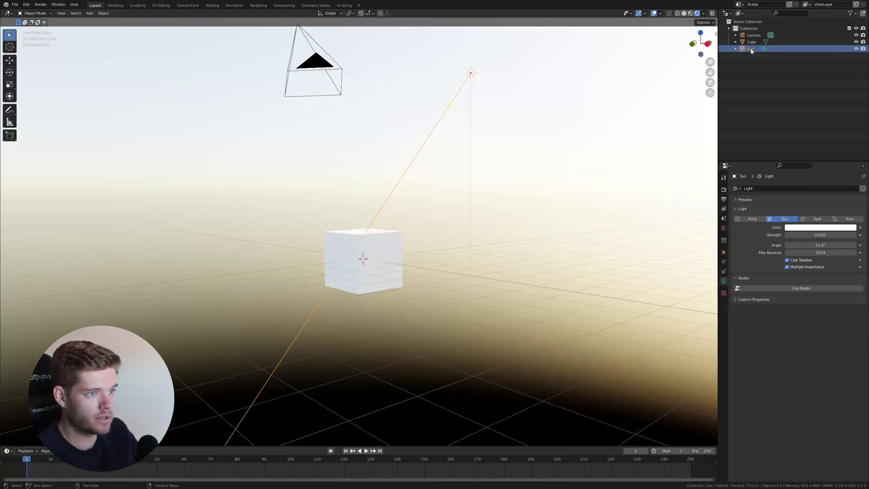
In the world's Sun Position settings, assign Sun as the sun object and Sky Texture as the sky texture
click(724, 229)
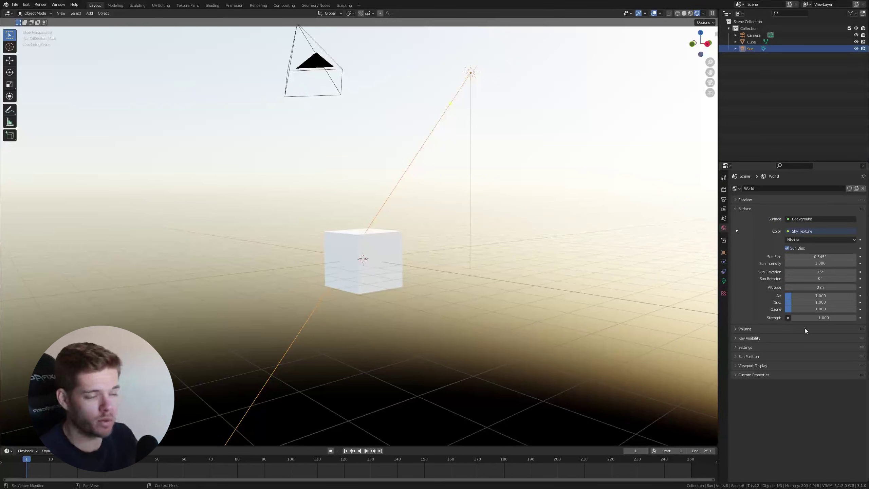
click(760, 356)
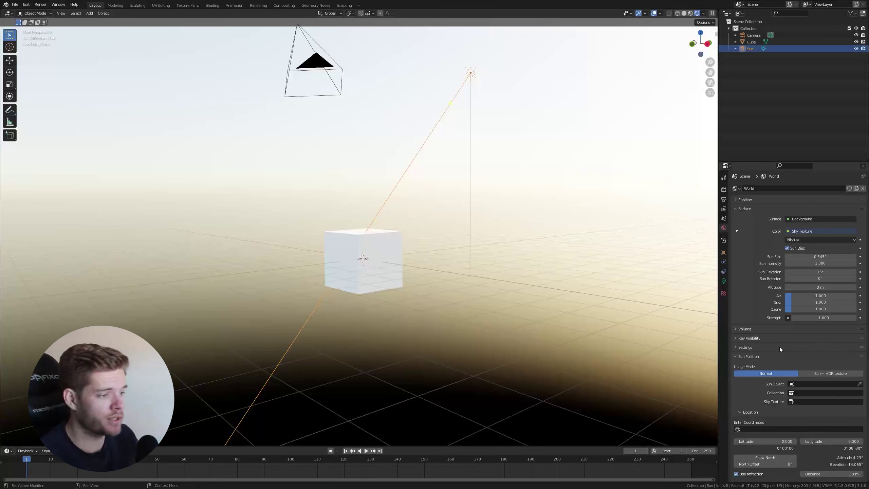
scroll(829, 355, down, 5)
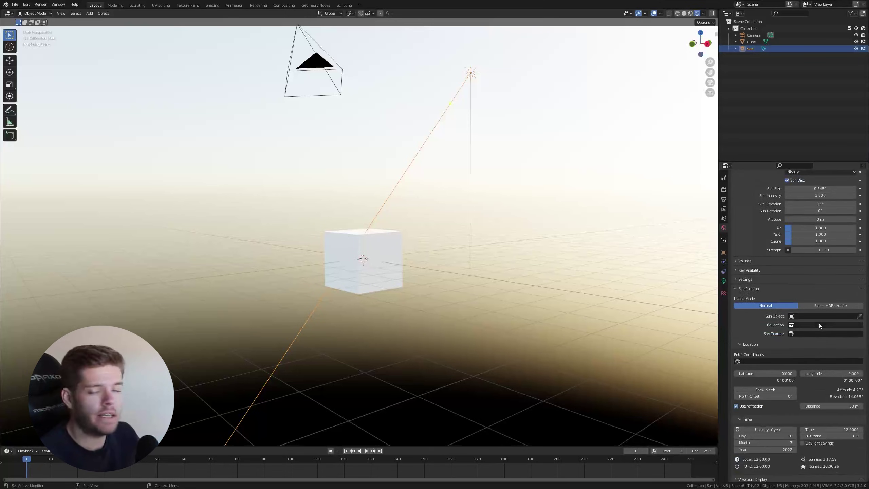
click(860, 316)
click(750, 48)
click(794, 334)
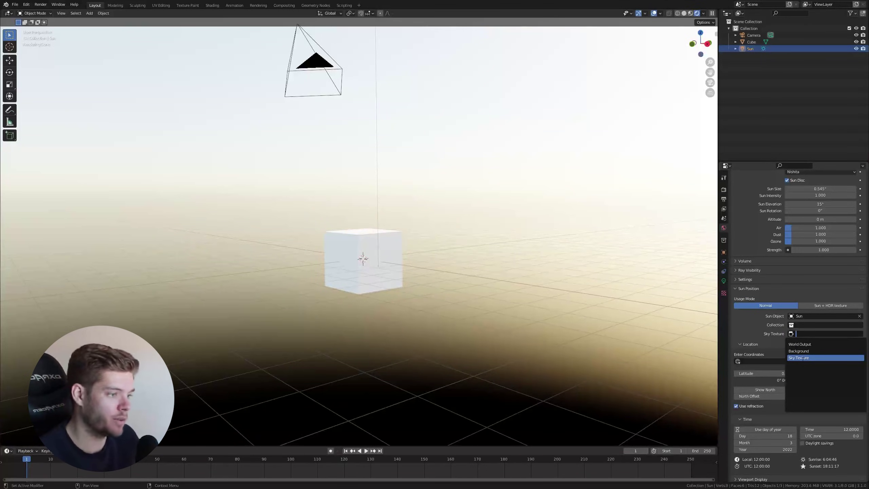
click(802, 358)
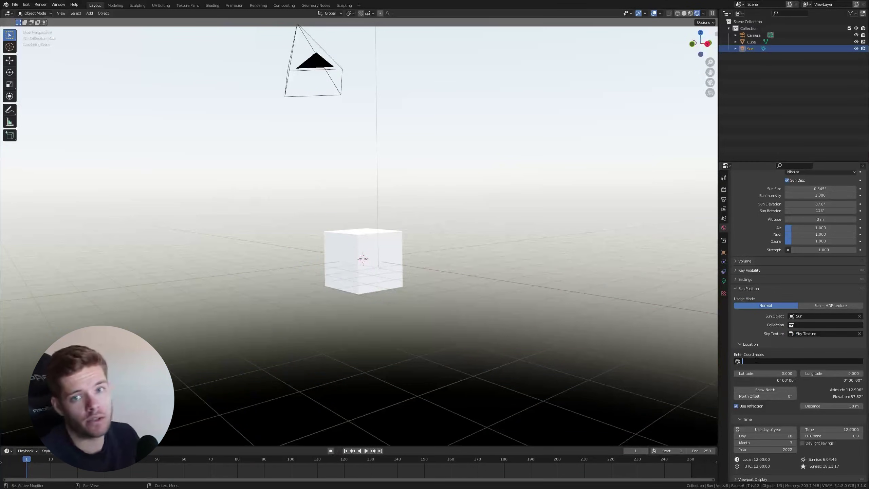
Set the Sun Position location coordinates to 52.377956, 4.897070 and inspect the sun's placement in the scene
text(52.377956, 4.897070)
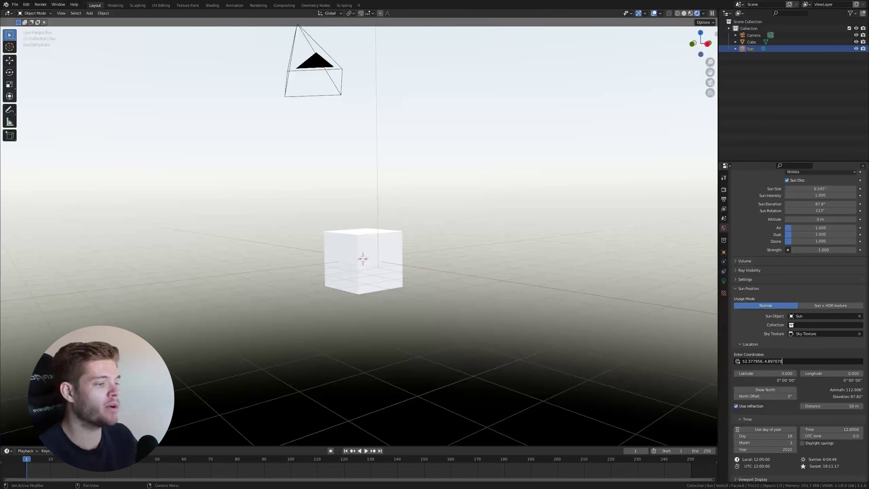
key(Return)
scroll(536, 219, down, 8)
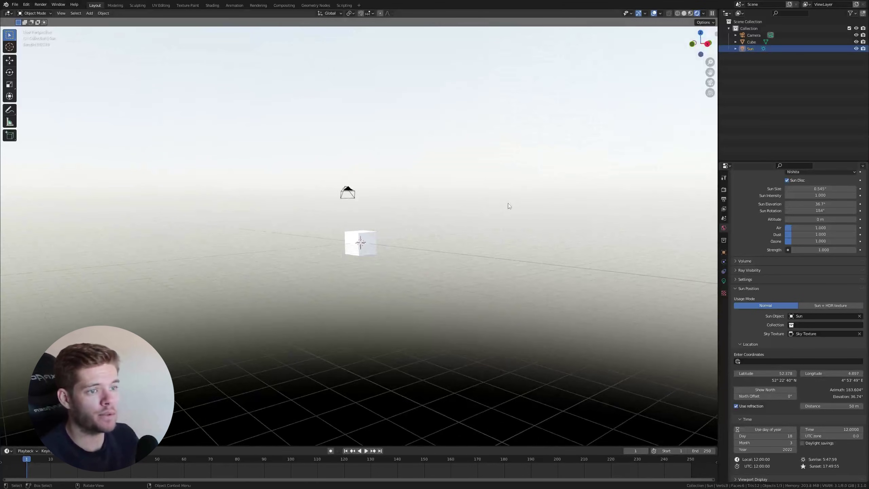
middle_drag(440, 151, 479, 212)
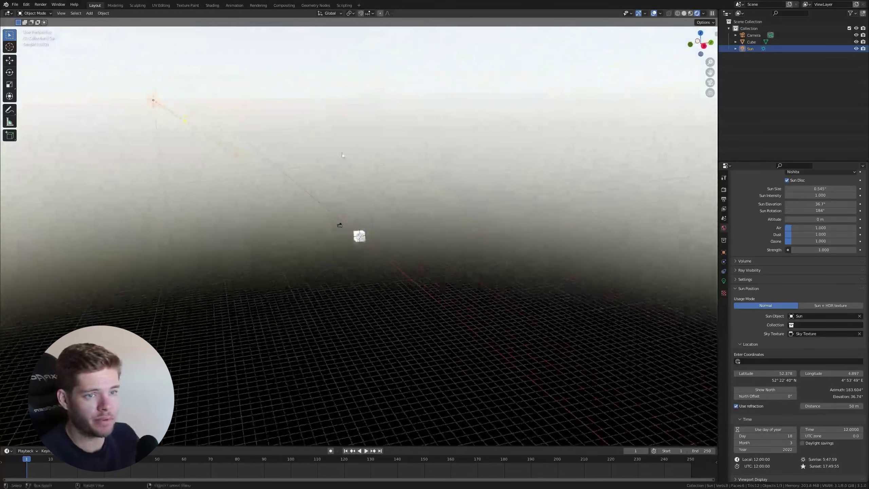
Undo and redo the coordinate entry to compare the sun's placement
key(ctrl+z)
shift+middle_drag(418, 158, 393, 105)
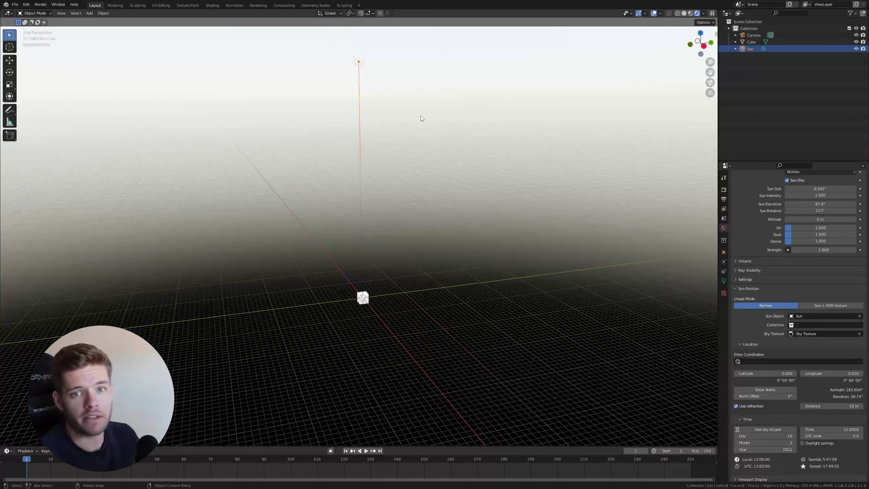
key(ctrl+shift+z)
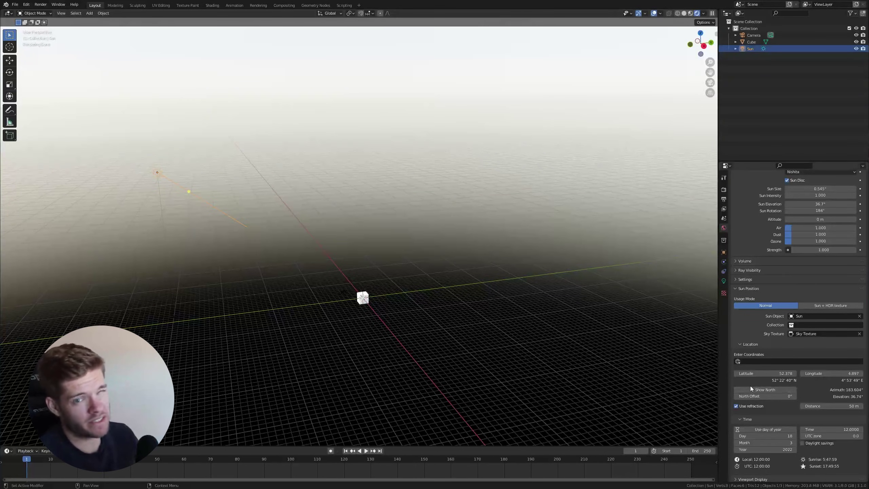
Collapse the location settings, then set the Sun Position time to about 12.62 and the month to 6
click(742, 343)
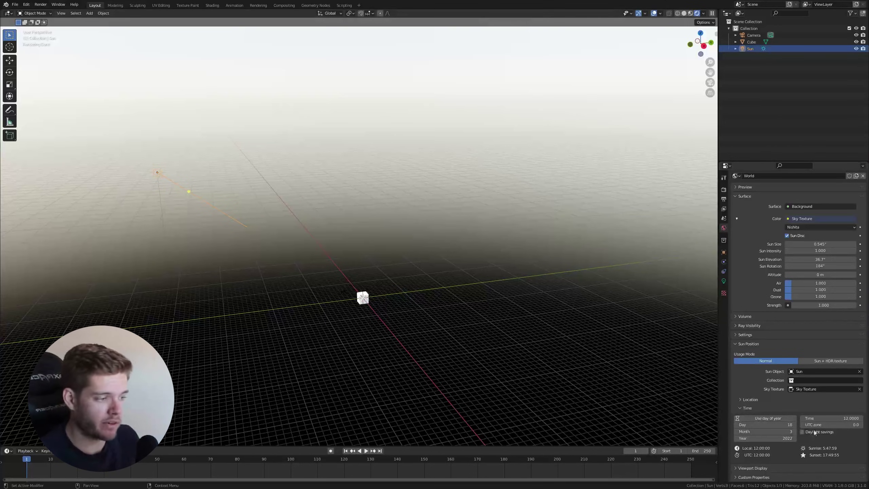
drag(840, 418, 830, 456)
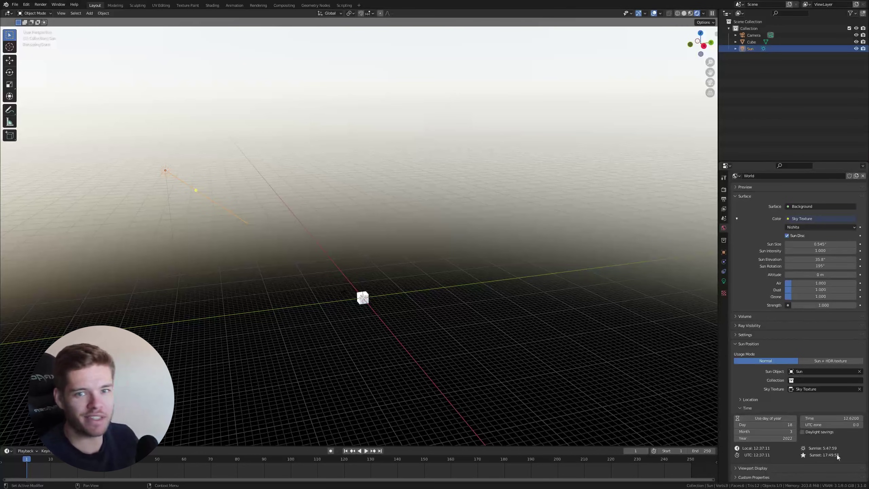
mouse_move(790, 429)
mouse_down()
mouse_move(780, 431)
mouse_move(795, 436)
mouse_up()
click(795, 433)
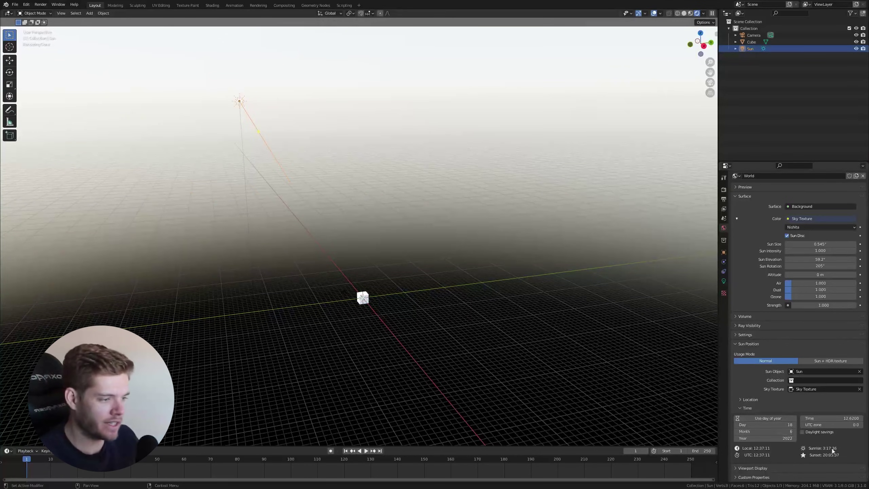
Turn the Use day of year option on and back off
click(771, 418)
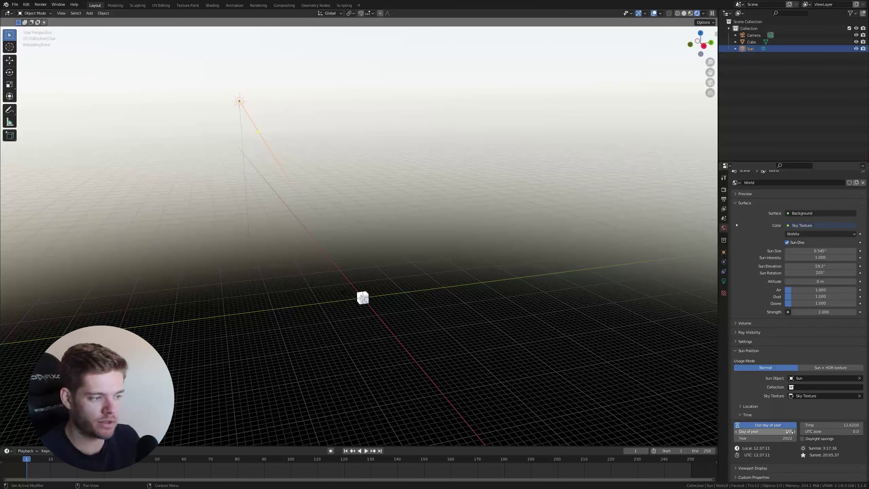
click(768, 424)
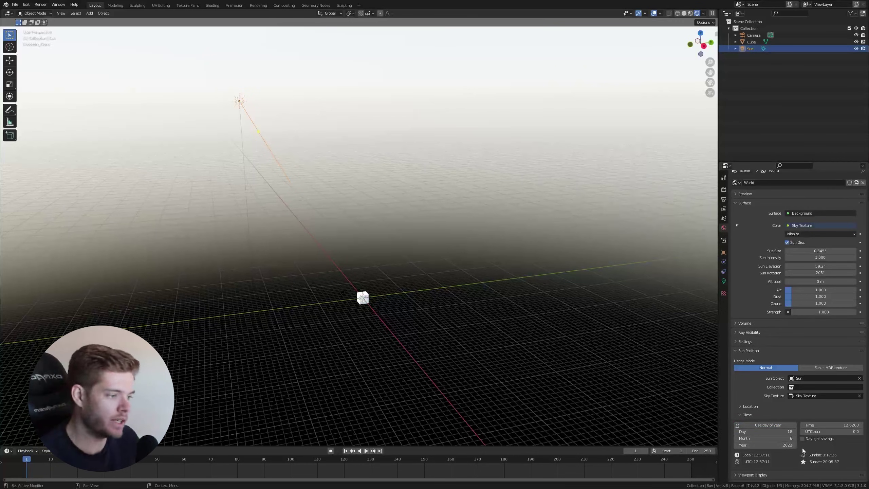
Set the UTC zone of the sun position to 1
drag(831, 432, 854, 432)
click(854, 432)
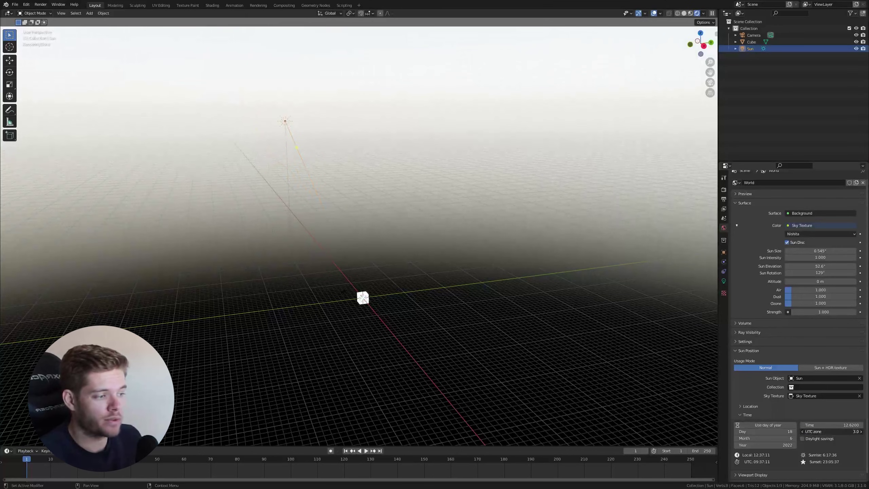
text(1)
key(Return)
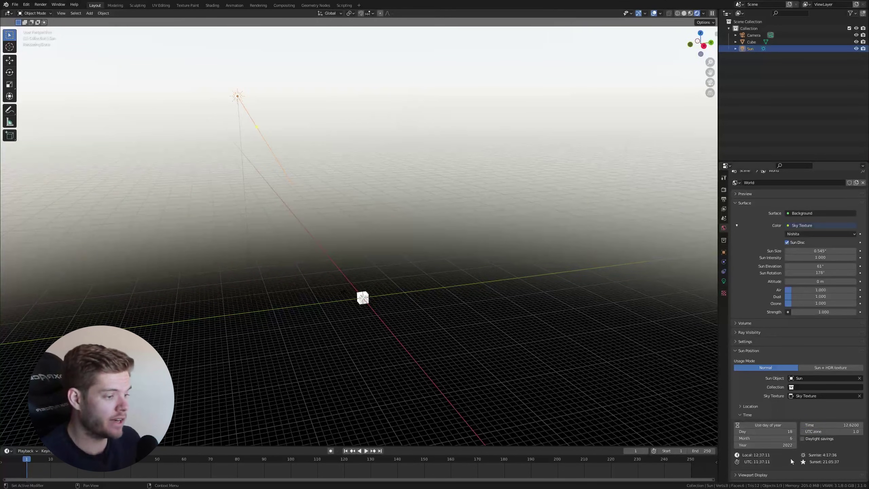
Set the Sun Position time to 0 and insert a keyframe for it at frame 1
scroll(845, 424, down, 1)
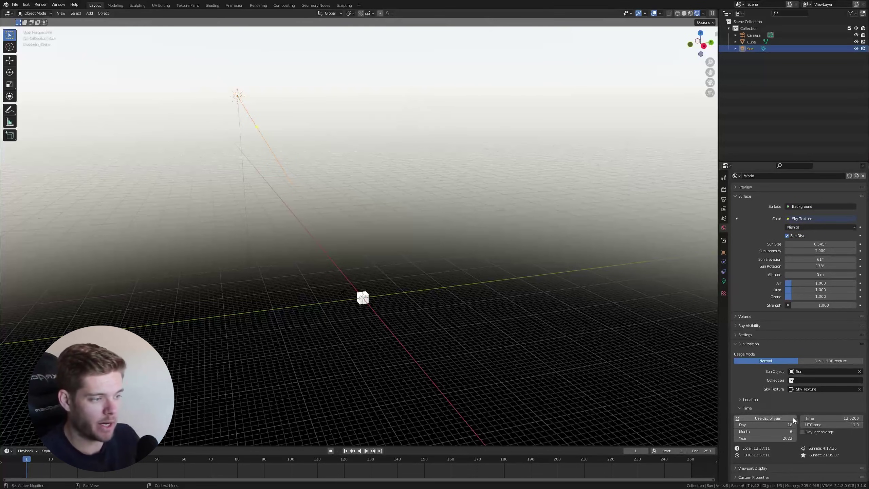
mouse_move(816, 418)
mouse_down()
mouse_move(833, 417)
mouse_move(814, 418)
mouse_up()
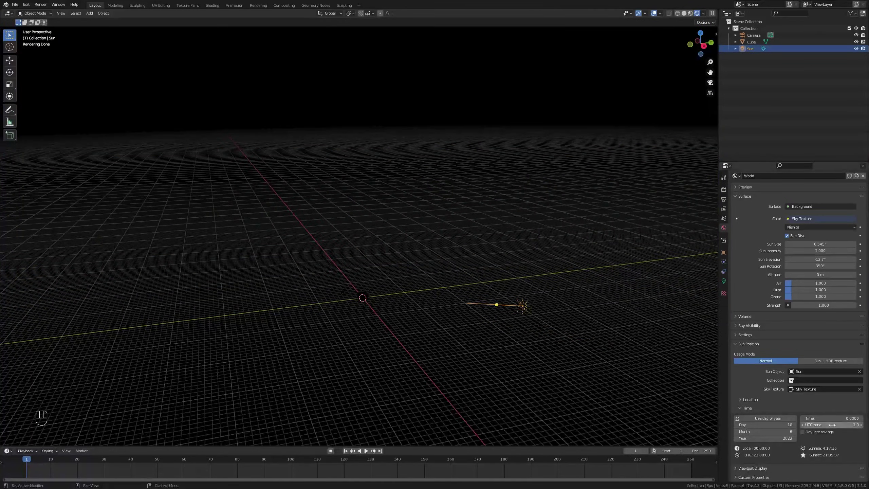
key(i)
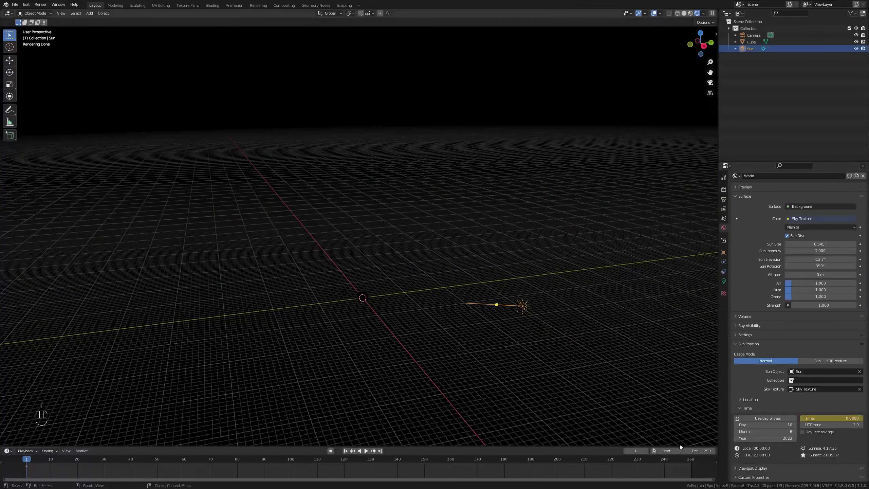
At frame 250, set the Sun Position time to 23.9999*2 and insert a keyframe for it
drag(563, 446, 563, 412)
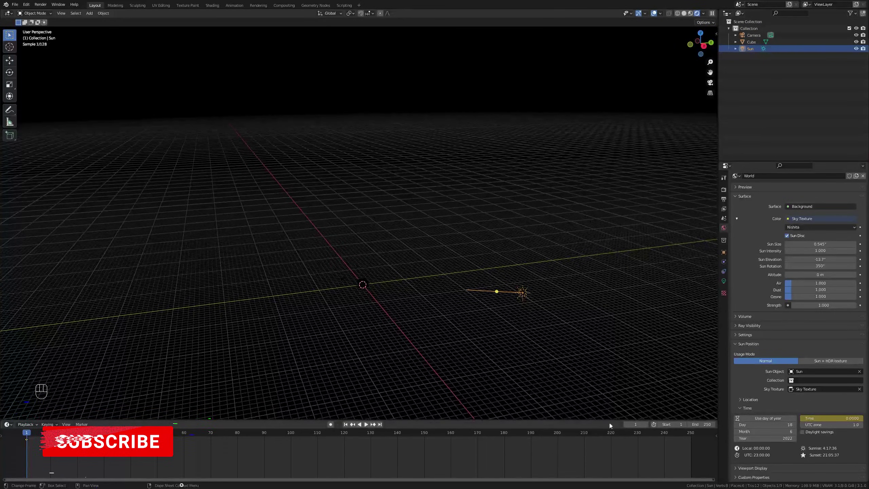
click(380, 424)
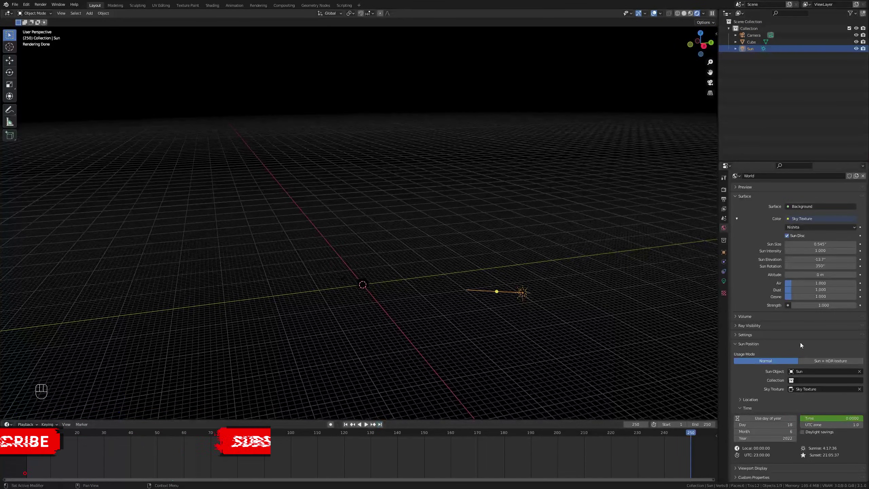
mouse_move(825, 418)
mouse_down()
mouse_move(855, 418)
mouse_move(821, 419)
mouse_up()
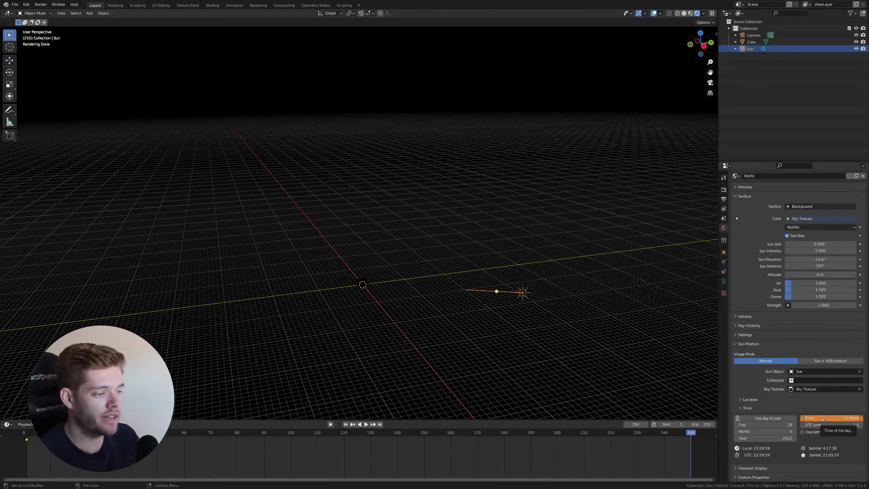
click(833, 416)
click(833, 416)
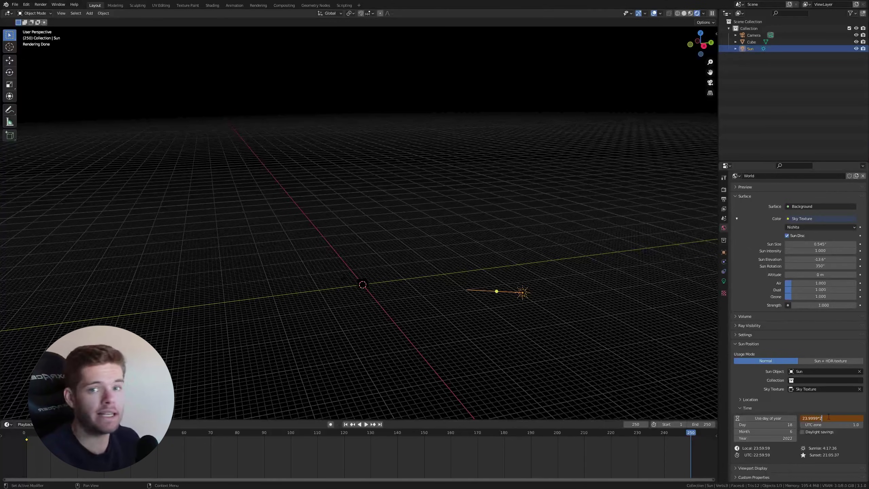
text(*2)
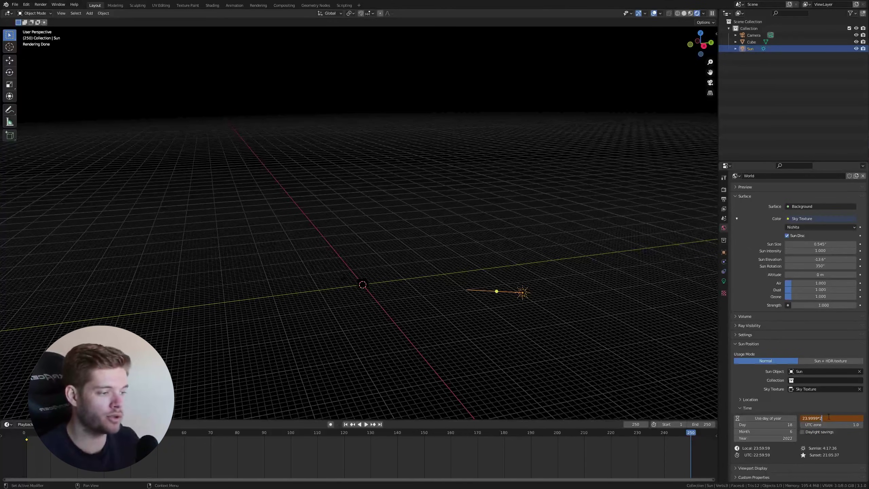
key(Return)
key(i)
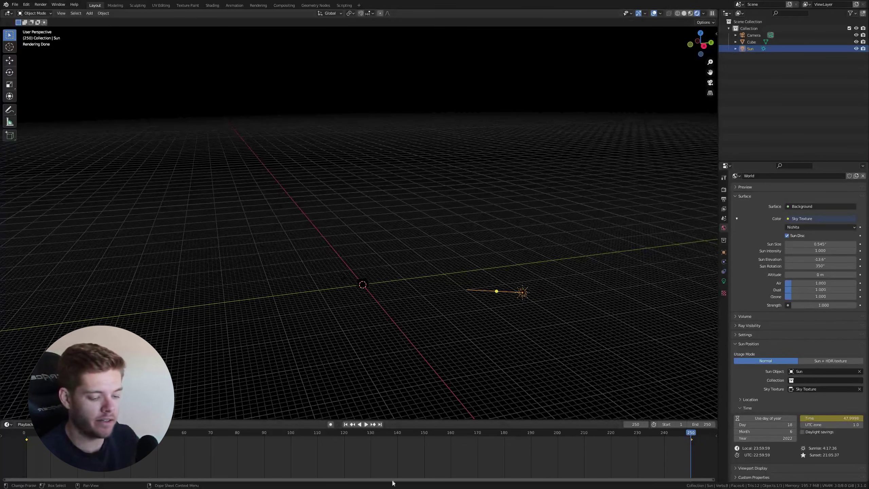
Give the time keyframes linear interpolation and play the animation from frame 1
key(shift+Left)
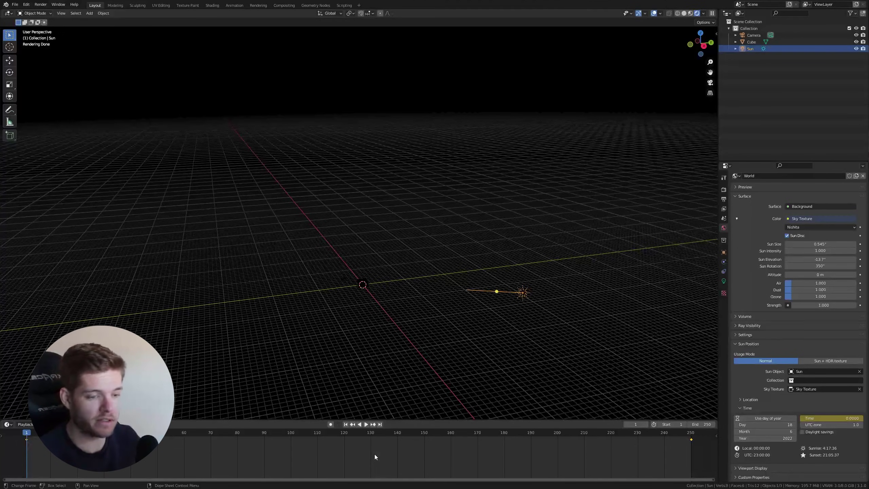
key(t)
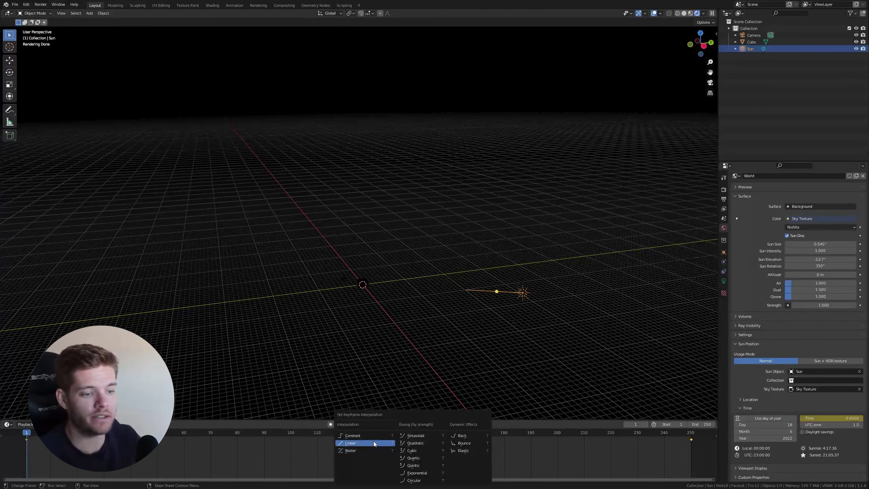
click(373, 441)
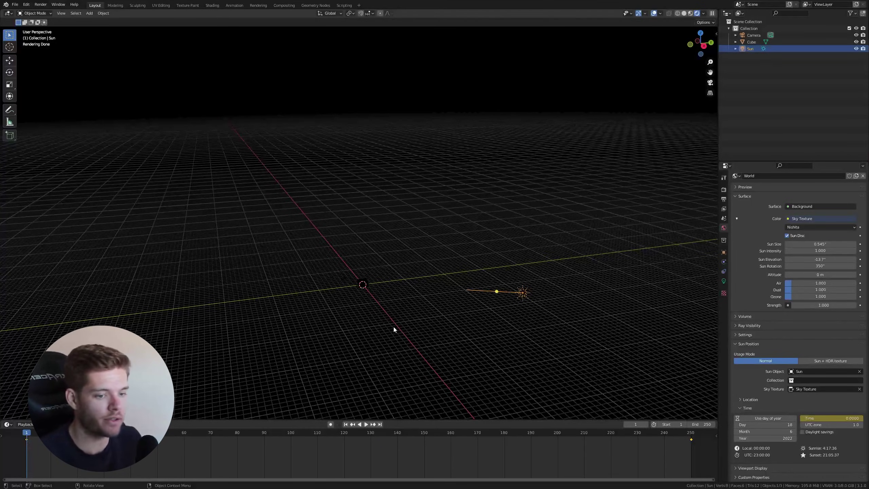
key(space)
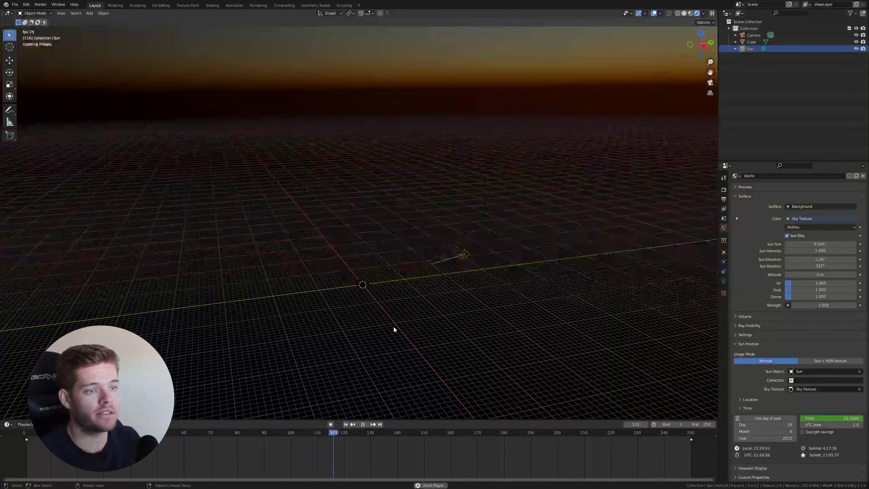
key(space)
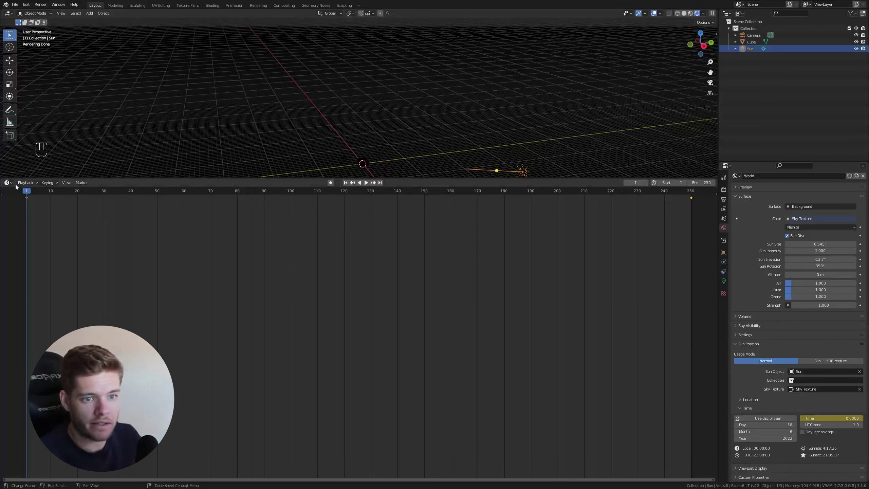
Split the enlarged timeline area into a Shader Editor showing the World nodes, and hide the viewport overlays
click(13, 184)
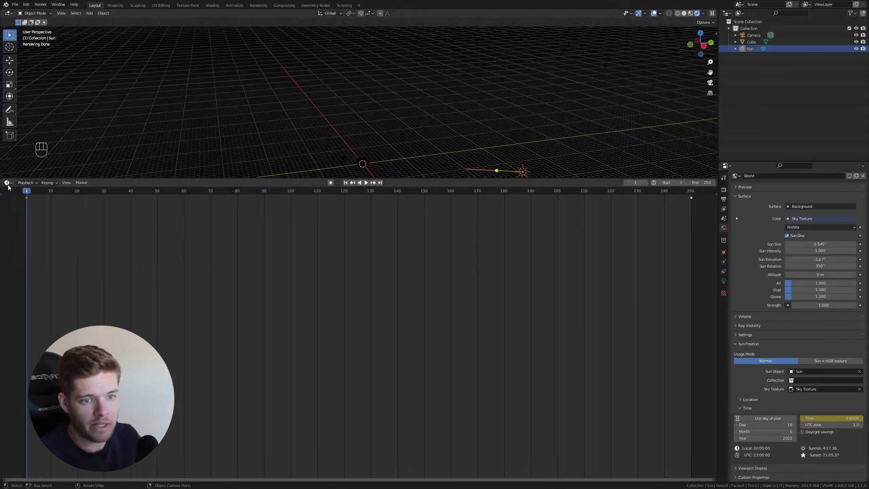
drag(716, 481, 713, 227)
click(8, 231)
click(32, 296)
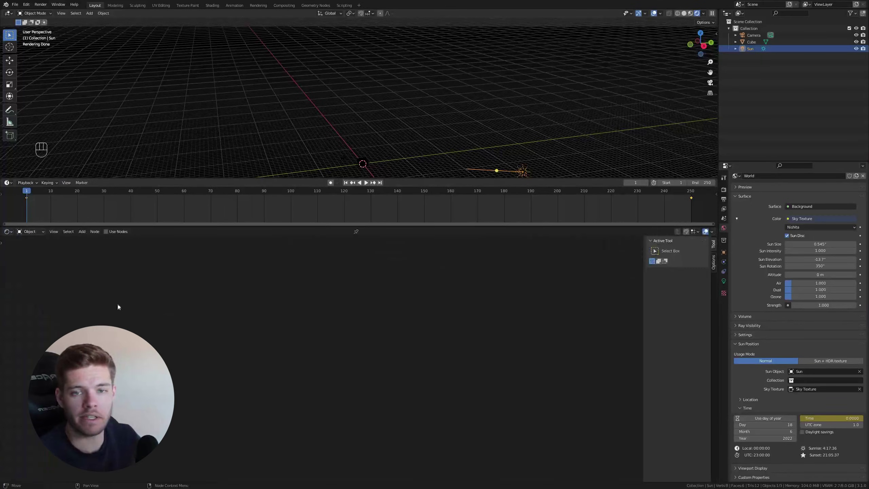
click(40, 232)
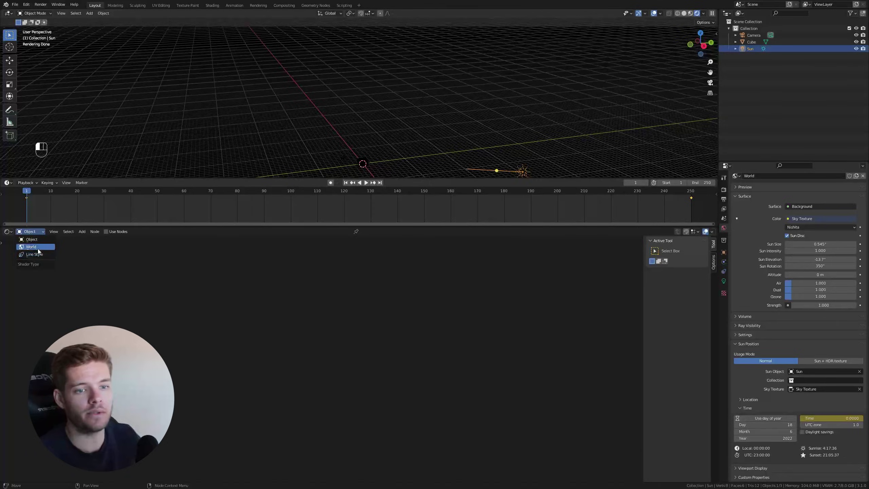
click(37, 246)
key(shift+alt+z)
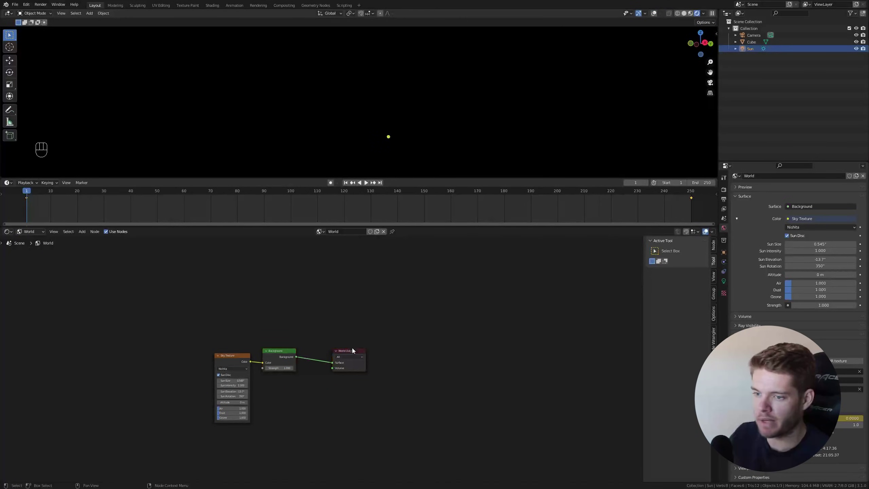
Space the World Output away from the Background node and label the Sky Texture node Day
drag(352, 351, 425, 356)
drag(233, 356, 263, 353)
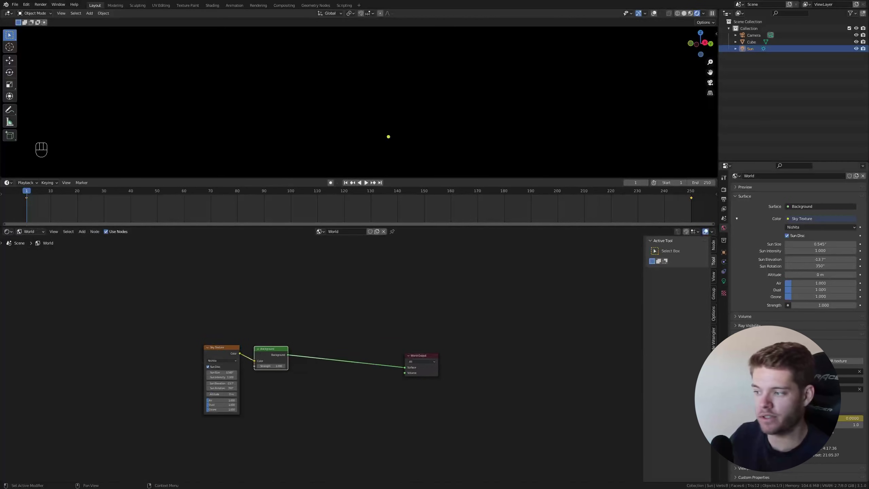
click(225, 353)
middle_drag(225, 353, 283, 299)
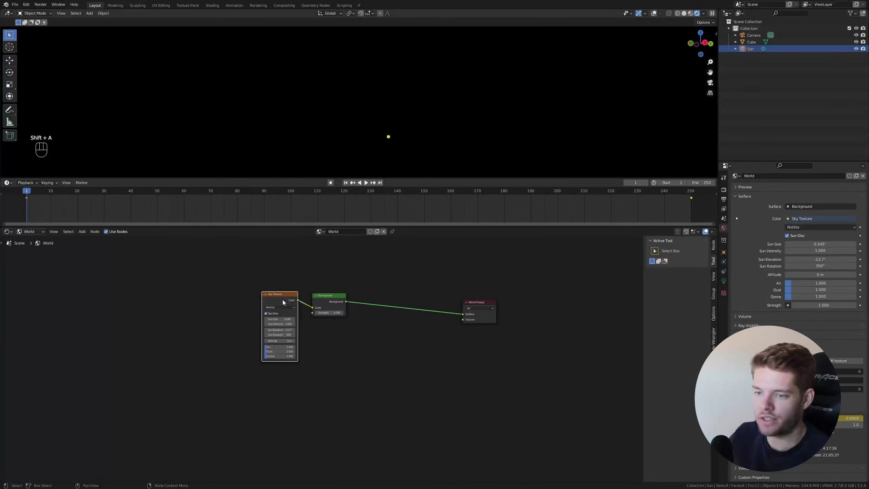
key(n)
key(n)
click(680, 271)
text(Day)
key(Return)
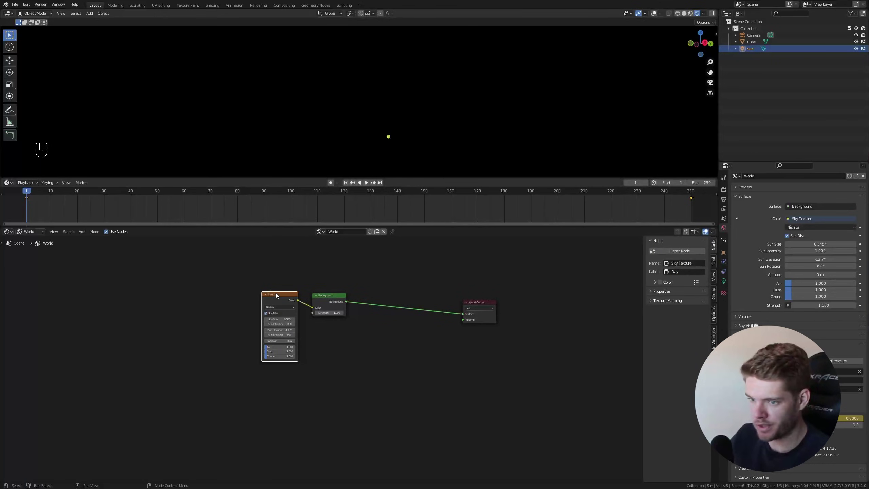
Duplicate the Day sky and its Background node below the originals and label the copied sky Night
drag(252, 272, 356, 324)
key(shift+d)
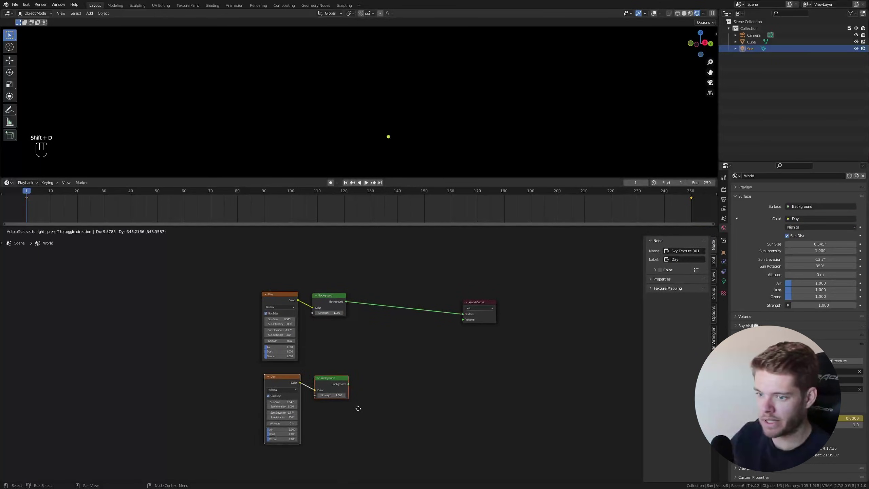
click(357, 407)
click(279, 379)
click(686, 272)
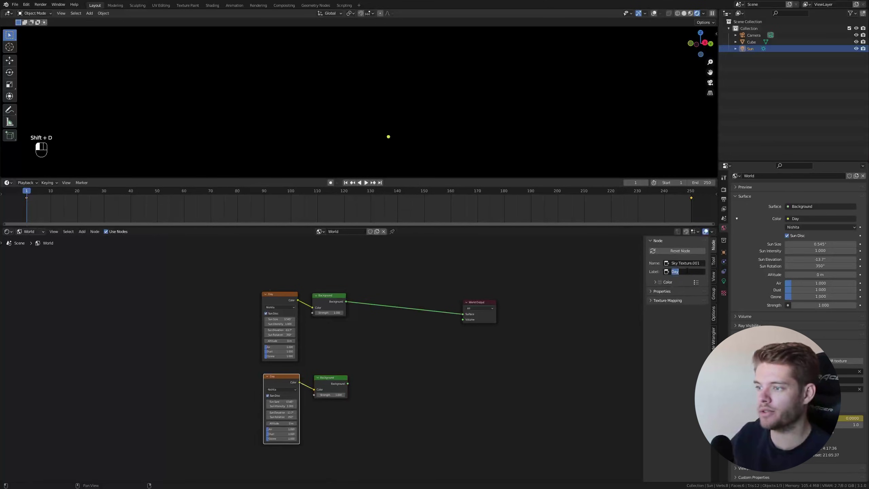
text(Night)
key(Return)
Insert a Mix Shader before the World Output and connect the Night Background to its second shader input
key(shift+a)
text(mix)
click(431, 341)
click(427, 317)
drag(348, 383, 411, 325)
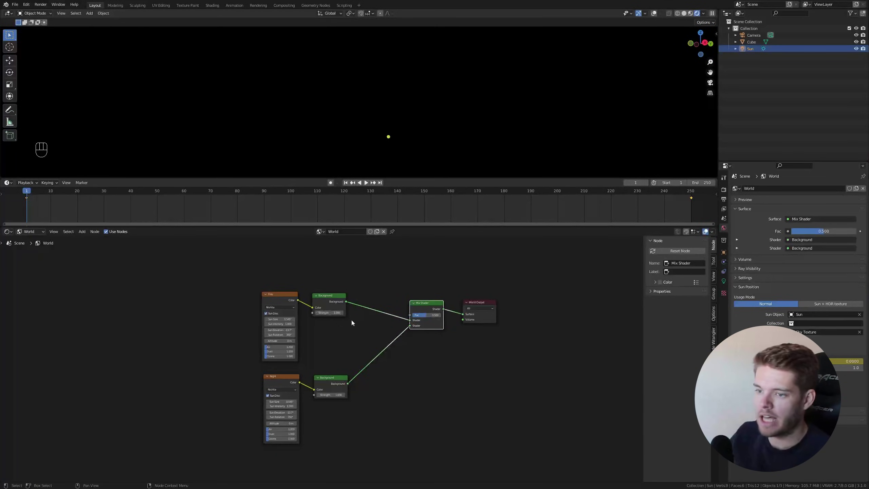
Set the Mix Shader factor to 0 and move the current frame to 29 to view the day sky
key(BackSpace)
click(181, 192)
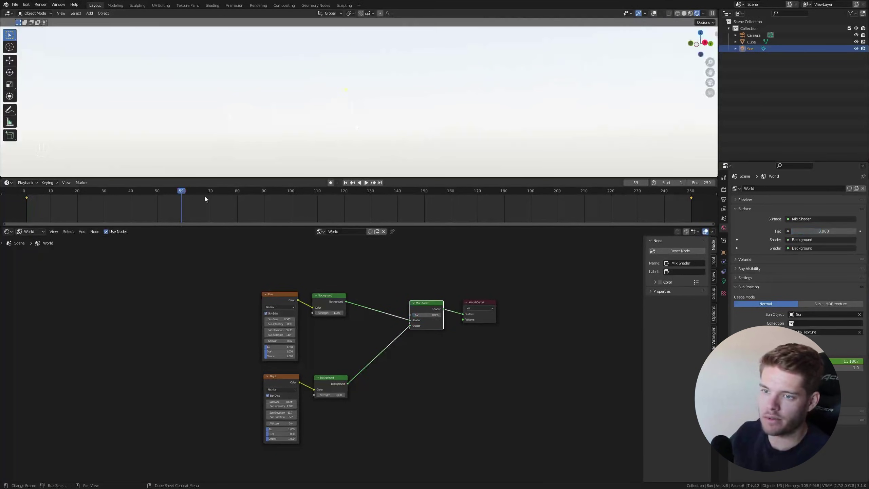
middle_drag(368, 119, 260, 132)
click(100, 195)
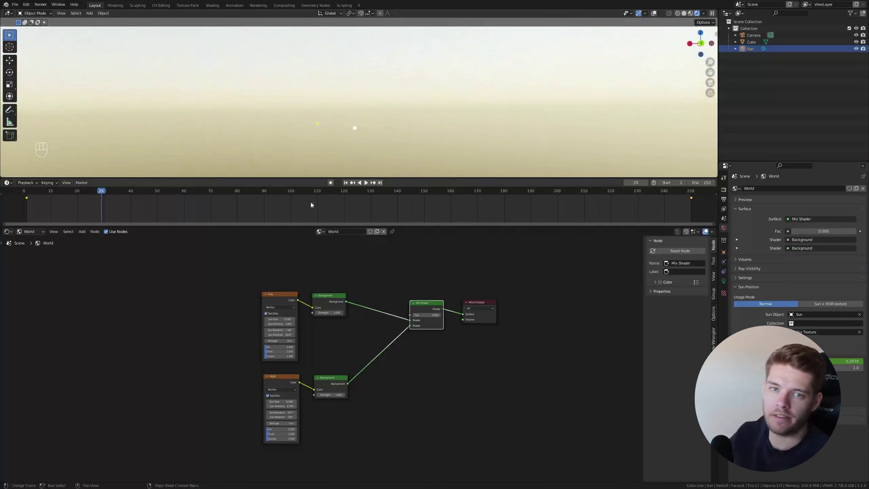
Set the Day Background strength to 0.7 and the Day sky's sun intensity to 0.7
double_click(332, 312)
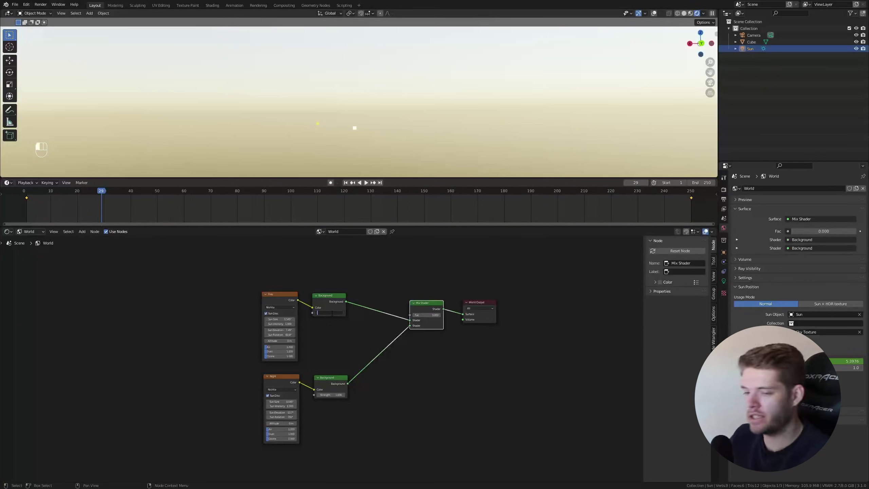
text(0.7)
key(Return)
drag(279, 324, 283, 323)
scroll(295, 326, up, 5)
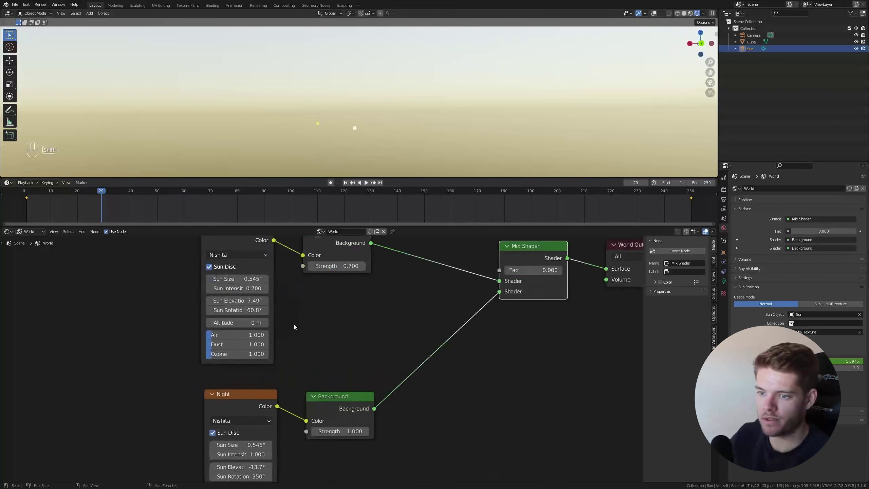
Set the Night Background strength to 0.5 and the Night sky's sun intensity to 0.01
middle_drag(371, 326, 389, 346)
middle_drag(417, 373, 398, 325)
click(341, 405)
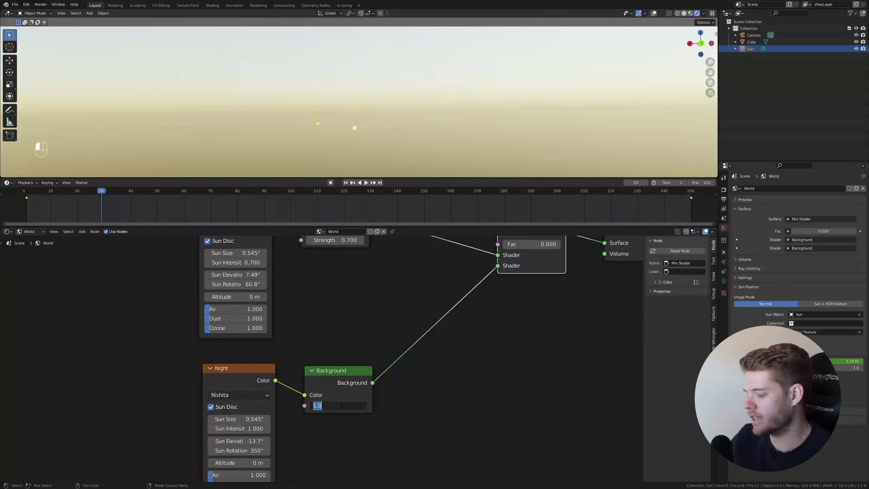
text(0.5)
key(Return)
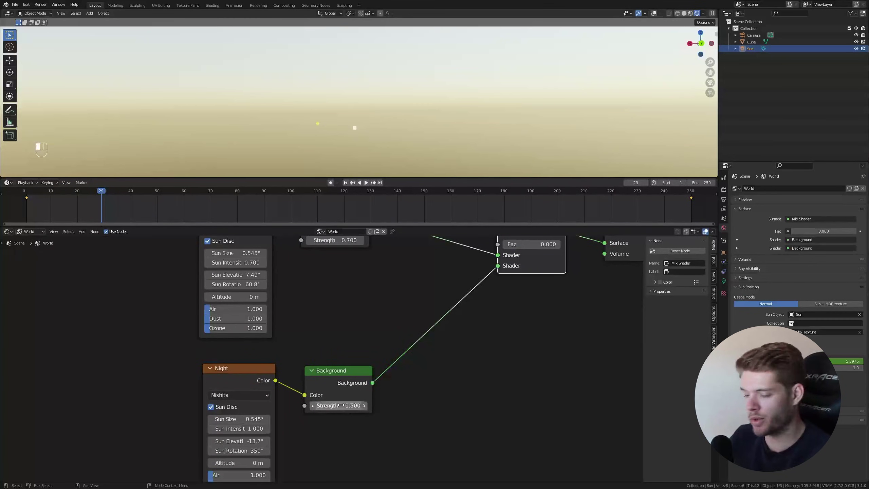
click(248, 428)
text(0.01)
key(Return)
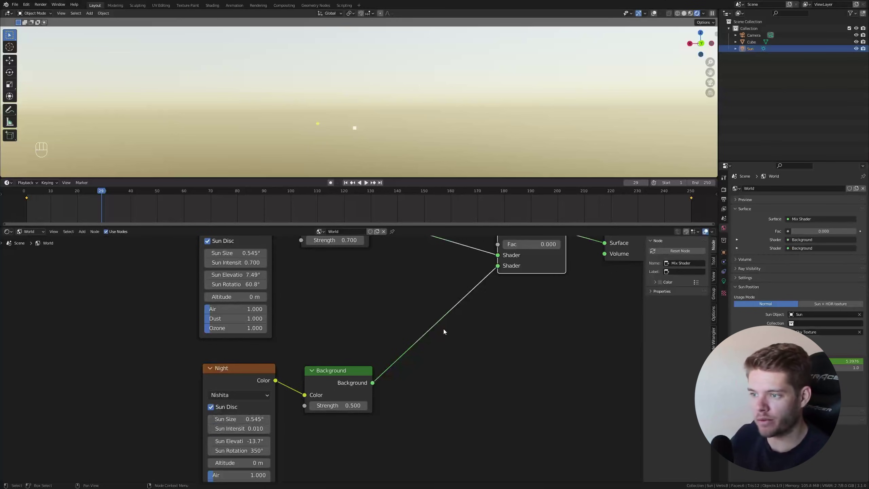
Set the Mix Shader factor to 1 to display only the night sky
key(ctrl+z)
key(ctrl+z)
key(ctrl+z)
key(ctrl+z)
key(ctrl+z)
key(ctrl+z)
key(ctrl+z)
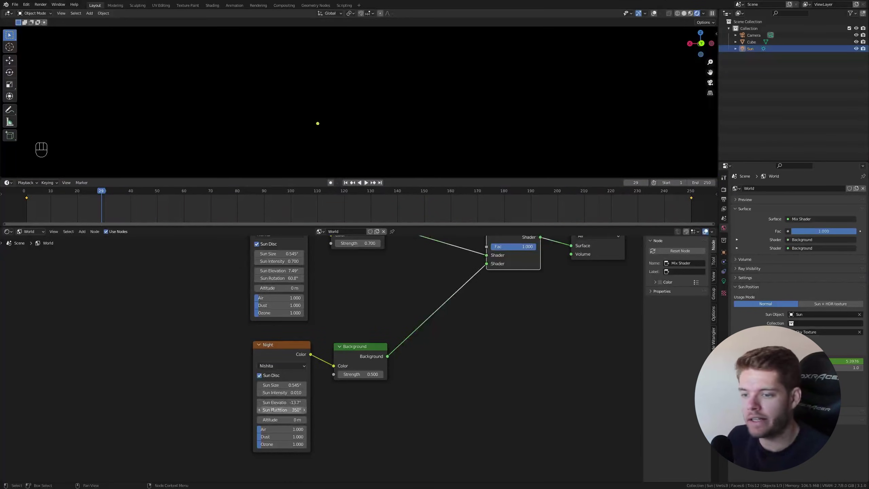
Reset the Night sky's sun elevation to its default of 90° and its sun rotation to 0°
right_click(279, 403)
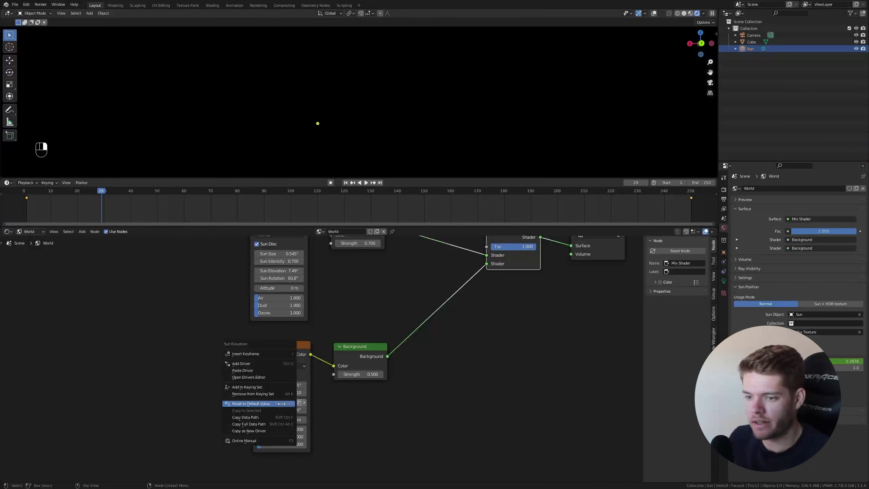
click(376, 424)
right_click(280, 403)
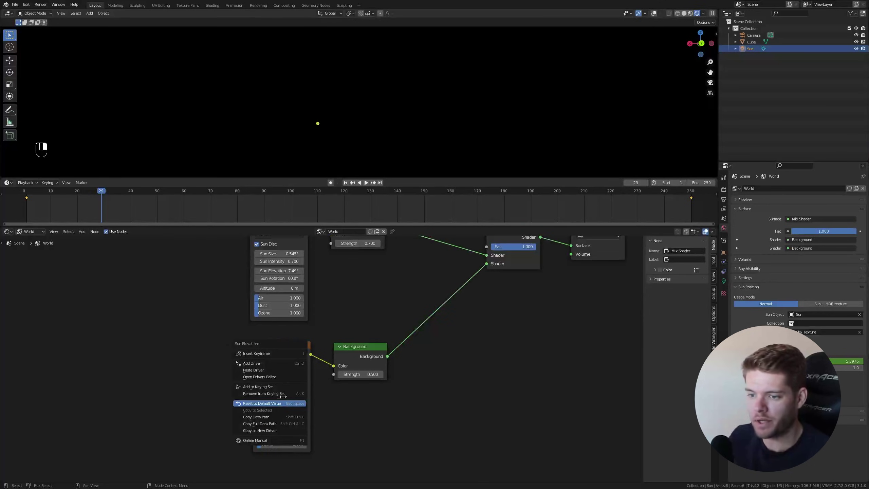
click(276, 404)
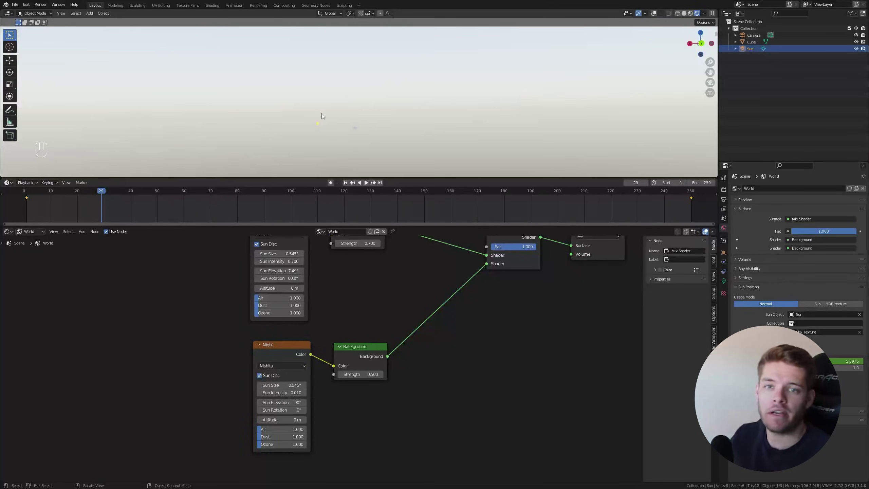
Set the Night sky's altitude to 40000 m and look over the resulting sky
double_click(291, 420)
text(40000)
key(Return)
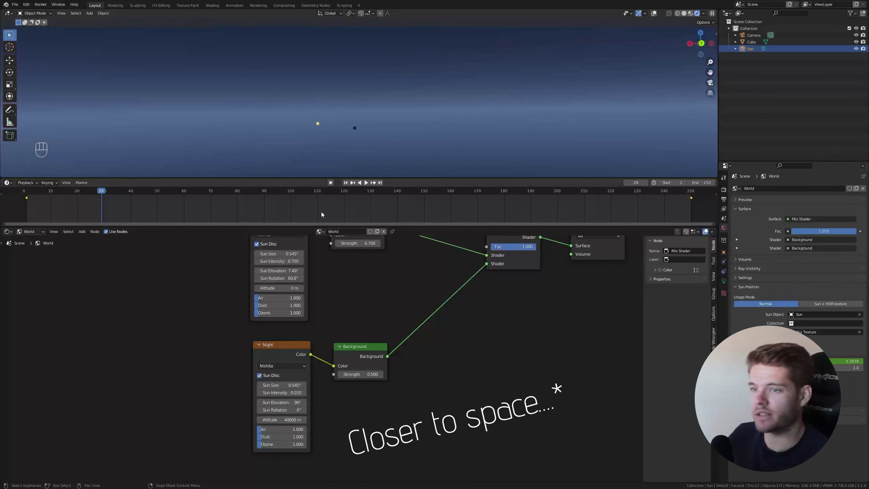
middle_drag(340, 117, 352, 120)
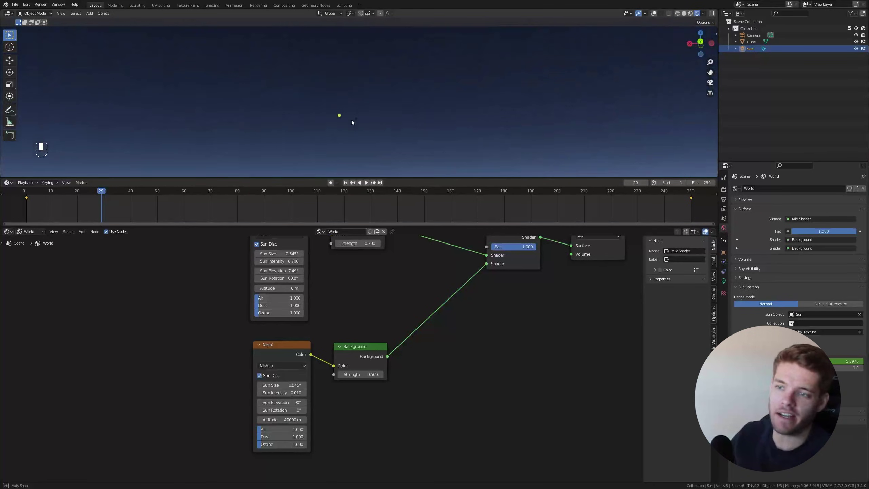
middle_drag(351, 300, 338, 336)
middle_drag(412, 159, 410, 158)
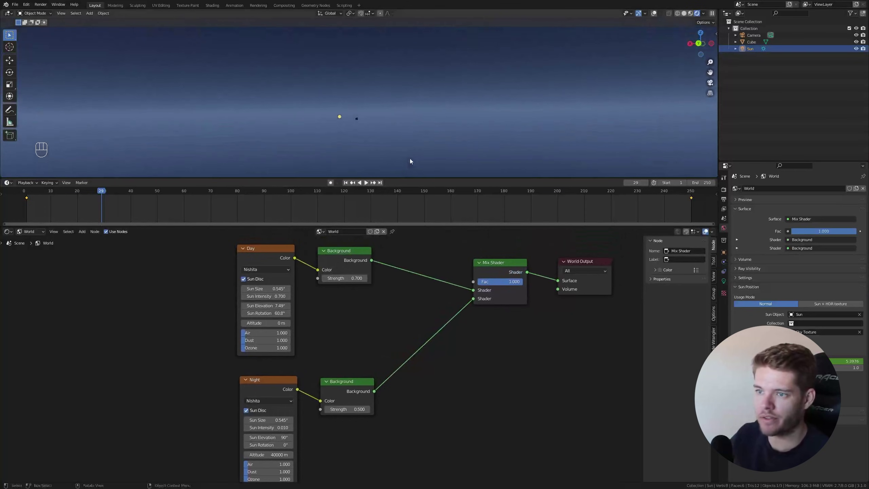
Compare the day and night skies at several frames, switching the Mix Shader factor to 0 and back to 1
drag(99, 192, 221, 194)
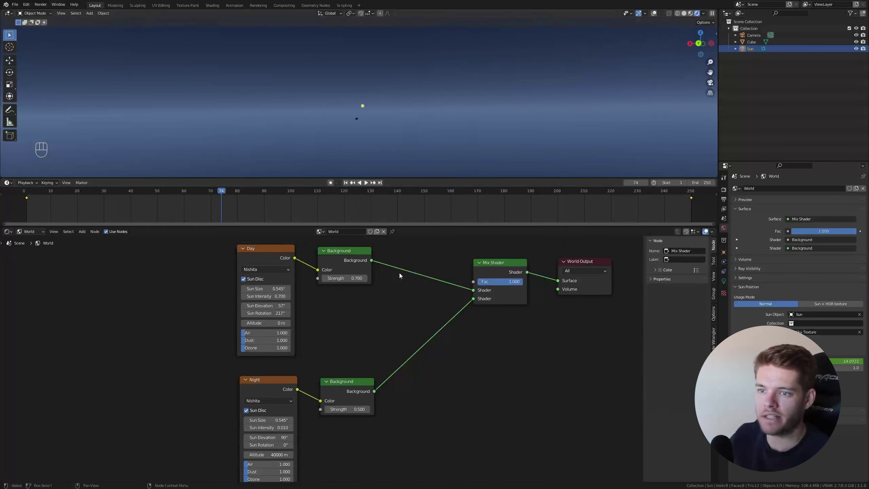
drag(503, 282, 465, 277)
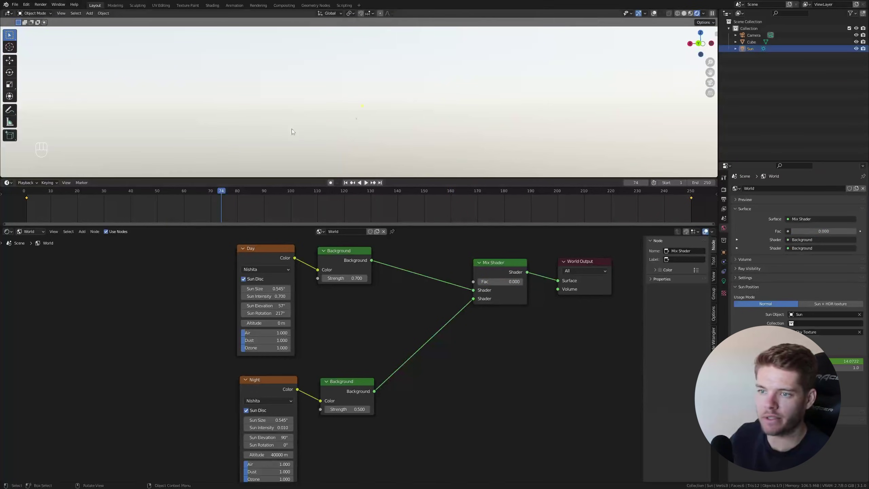
key(shift+ctrl+space)
drag(151, 190, 280, 191)
key(space)
key(space)
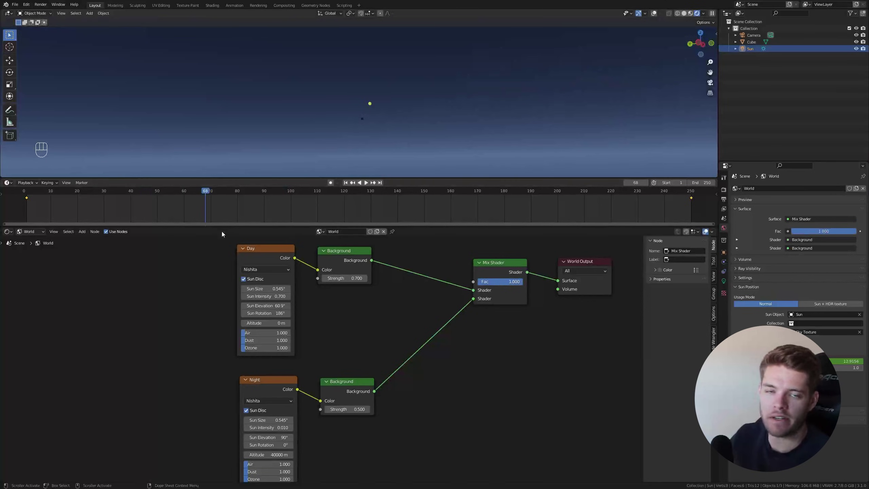
Copy the Day sky's sun elevation as a new driver and paste it onto the Night sky's sun elevation
right_click(266, 307)
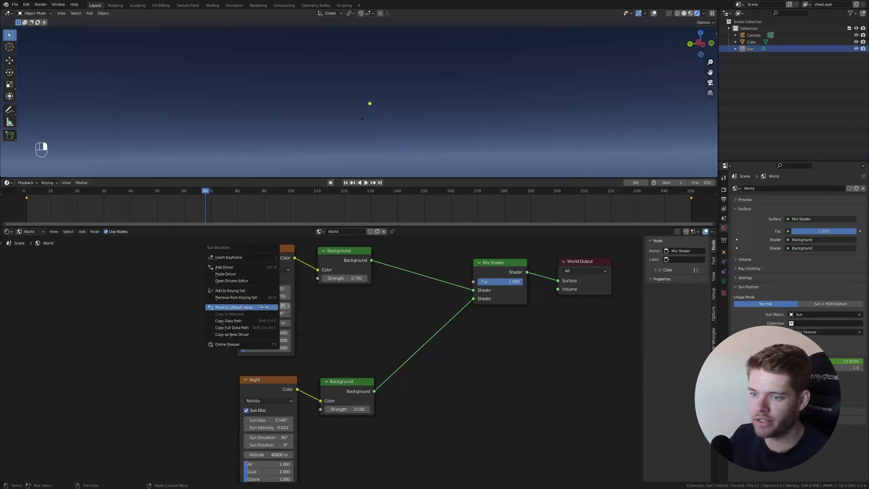
click(245, 335)
middle_drag(270, 437, 260, 349)
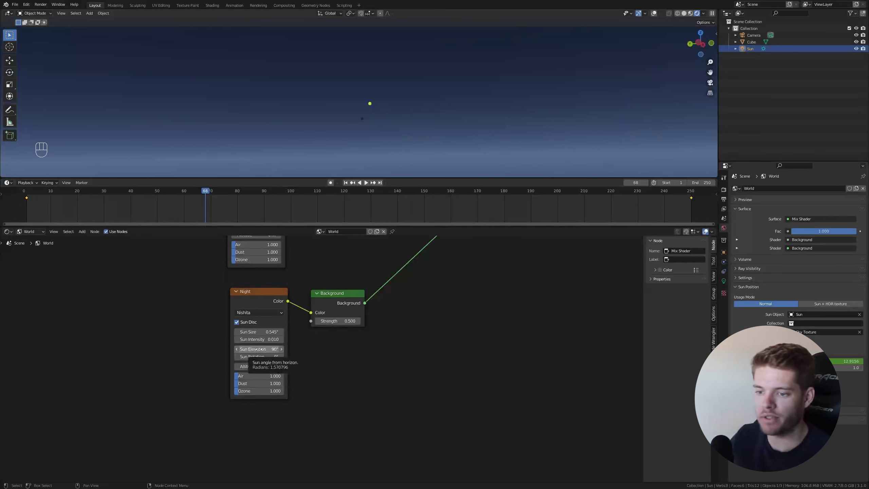
right_click(260, 349)
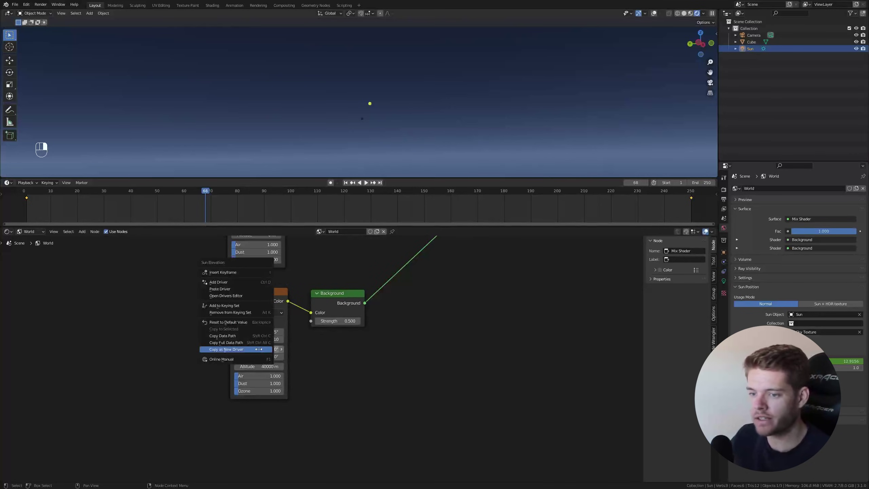
click(231, 290)
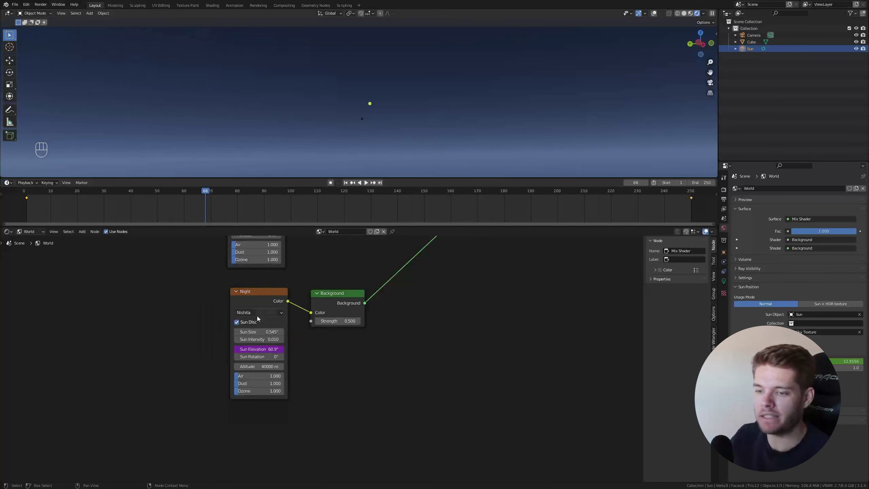
Play and scrub the animation to check that the Night sun elevation follows the Day value
middle_drag(274, 331, 272, 366)
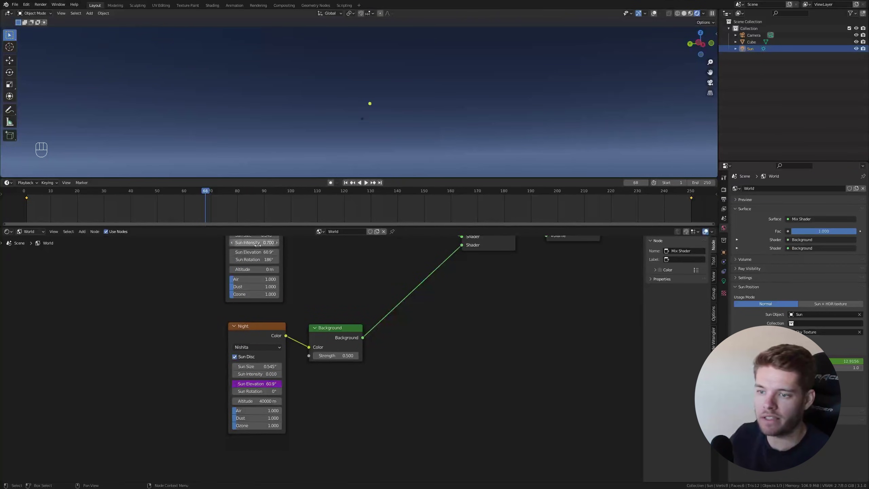
key(space)
click(132, 196)
drag(288, 205, 188, 201)
key(space)
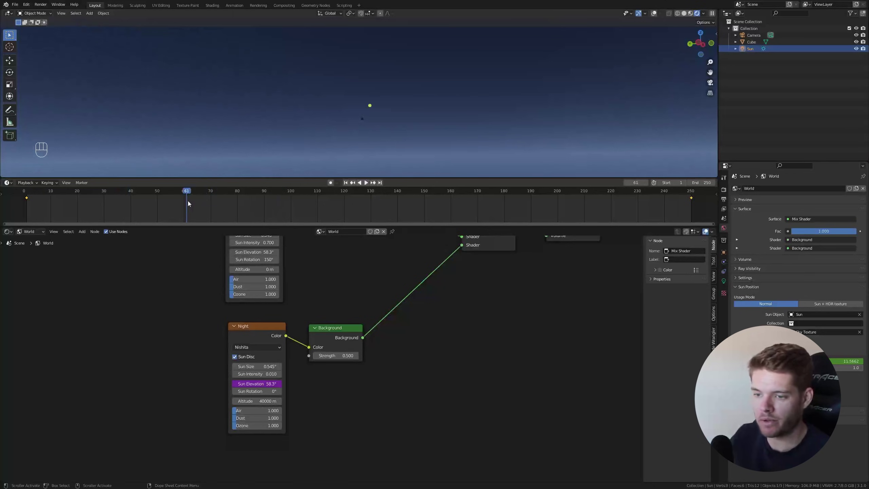
Copy the Day sky's sun rotation as a new driver and paste it onto the Night sky's sun rotation
right_click(250, 259)
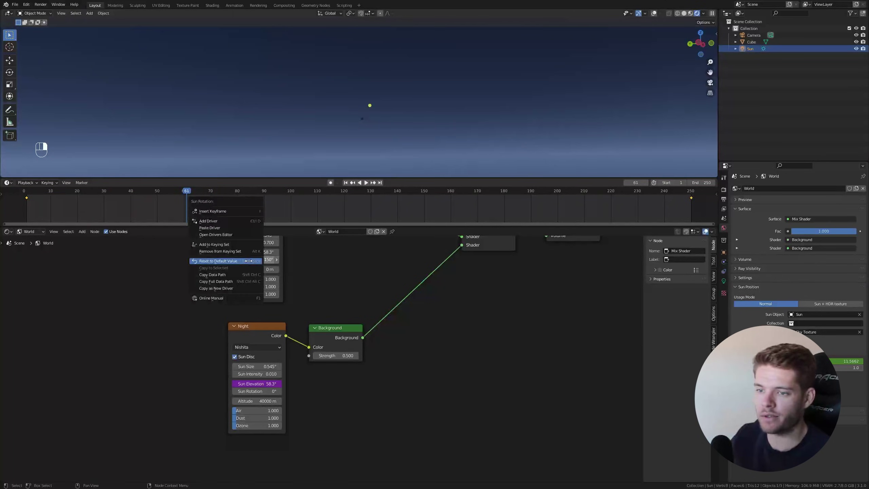
click(234, 288)
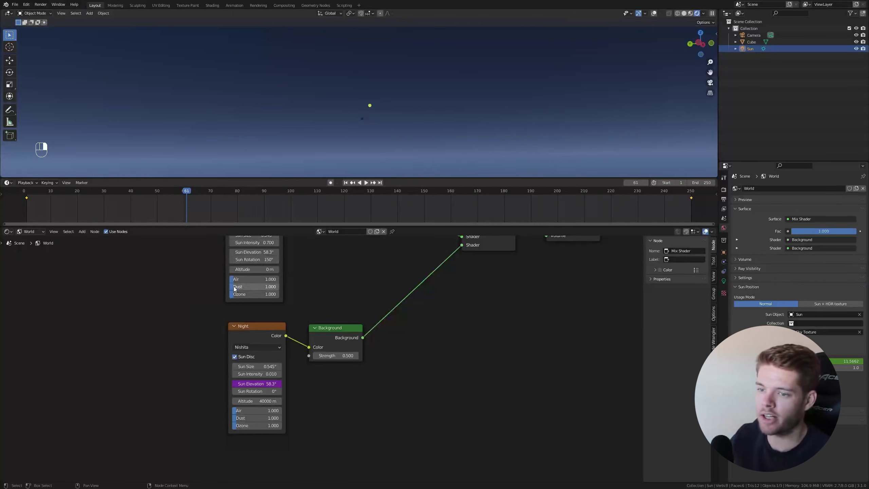
right_click(266, 391)
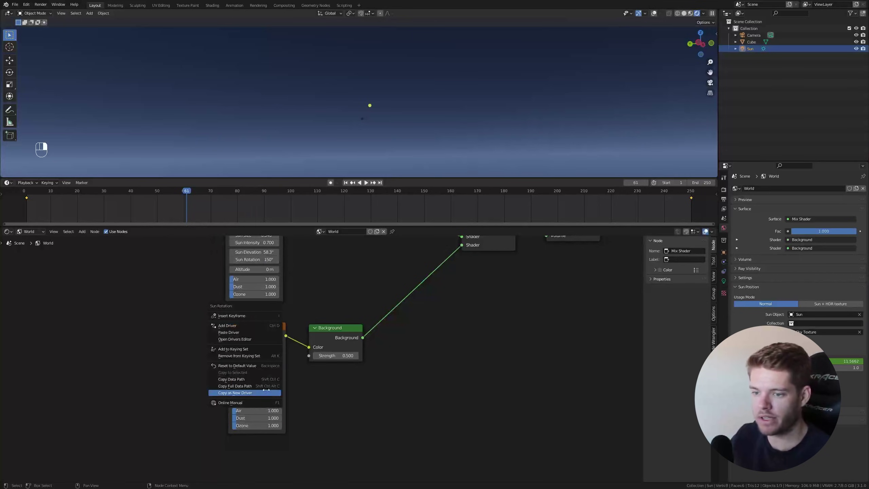
click(245, 333)
With the night sun in view at frame 91, reduce the Night sky's sun size to 0.01° and finally 0.001°
drag(183, 193, 266, 206)
middle_drag(331, 139, 163, 120)
double_click(256, 366)
text(0.01)
key(Return)
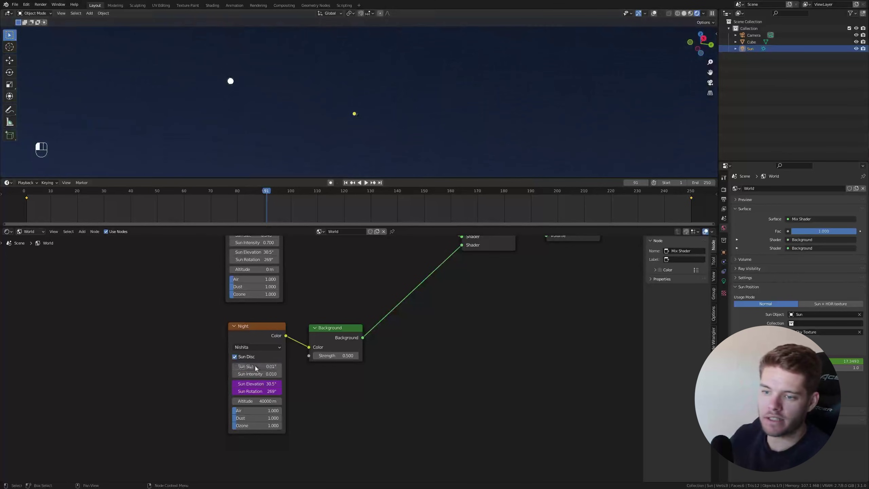
click(259, 366)
text(0.001)
key(Return)
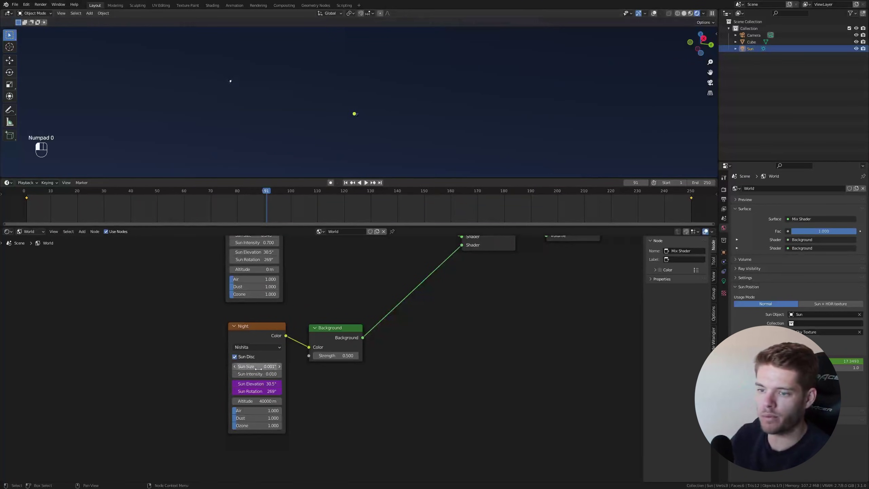
middle_drag(294, 127, 296, 152)
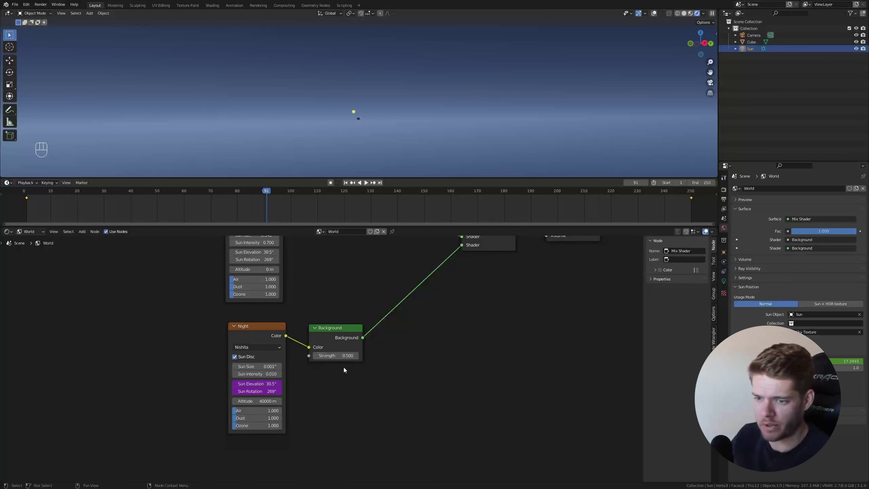
Go to frame 8 and open the Drivers Editor for the Night sky's sun elevation, listing its driven channels
middle_drag(344, 370, 289, 398)
drag(265, 202, 45, 201)
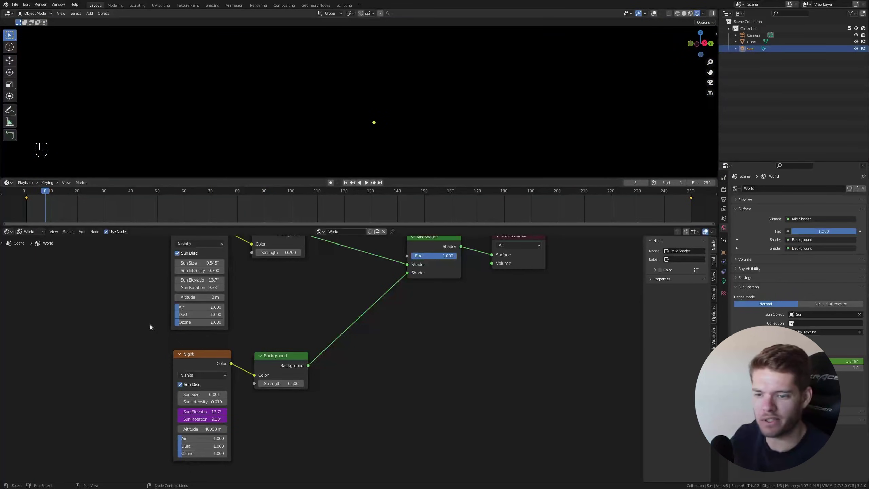
middle_drag(244, 321, 311, 286)
right_click(277, 376)
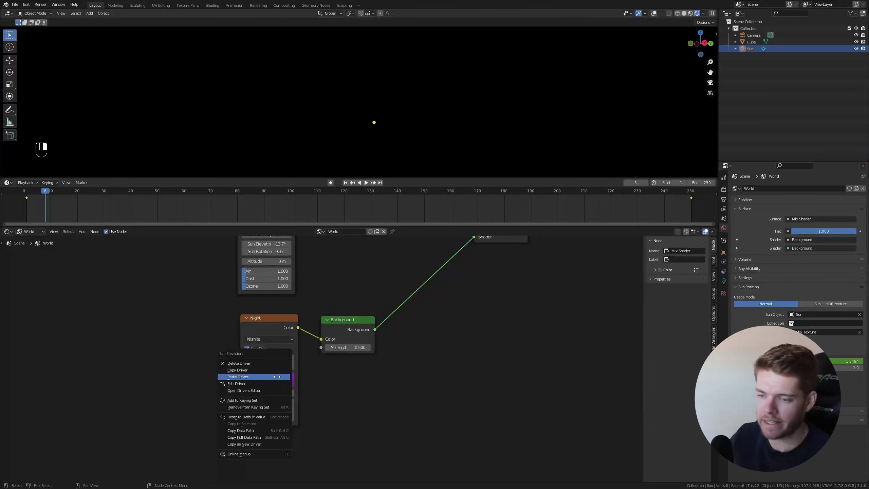
click(244, 390)
drag(224, 274, 428, 245)
click(267, 320)
click(325, 272)
click(328, 279)
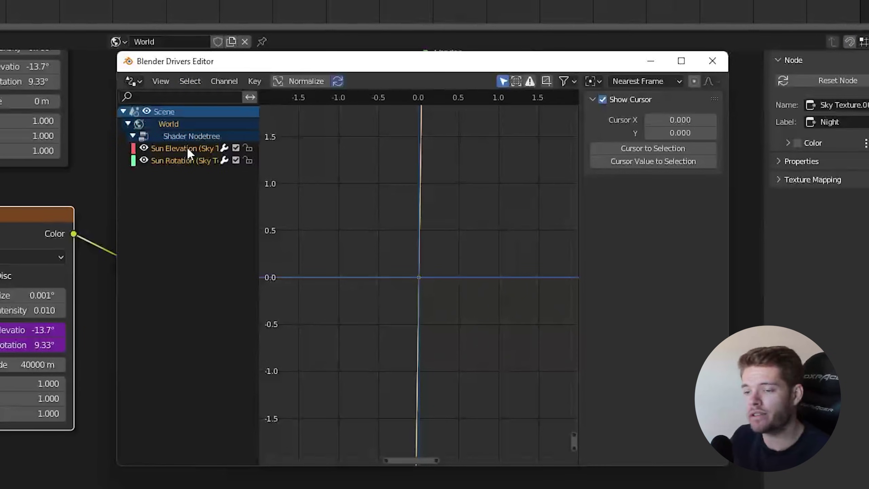
Change the Sun Elevation driver to a Scripted Expression and set the expression to -sun_elevation
click(187, 150)
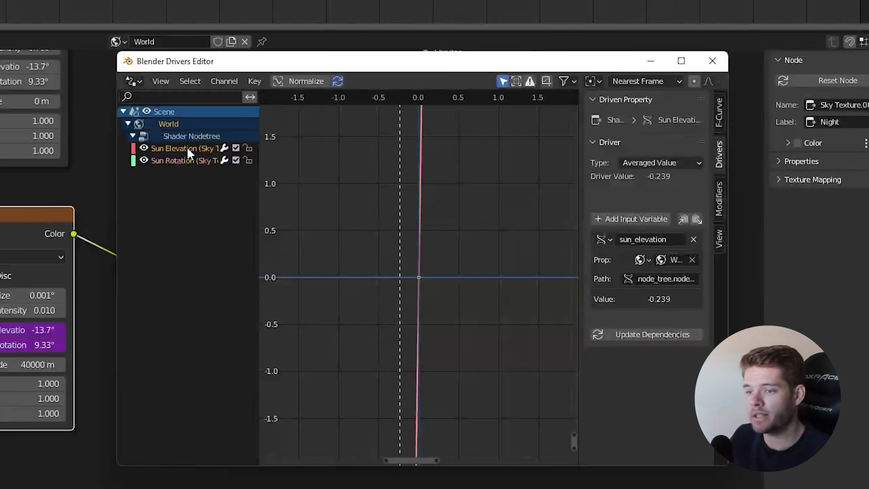
click(651, 163)
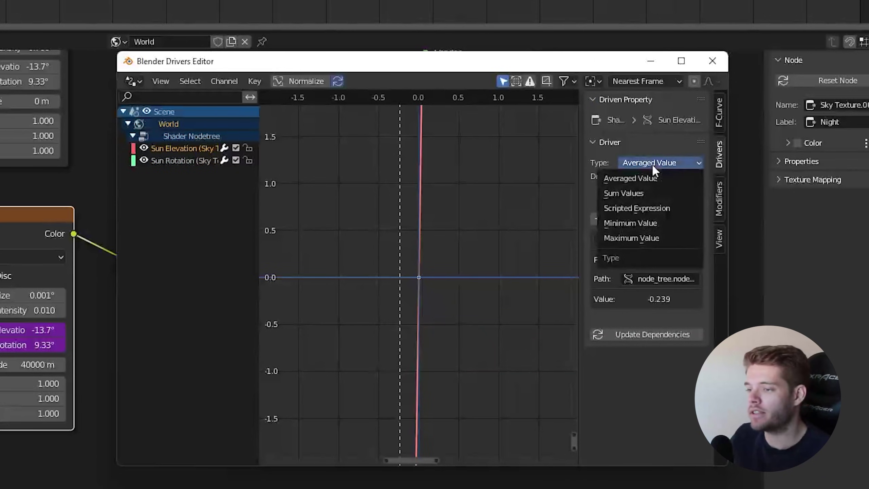
click(636, 205)
click(595, 222)
text(()
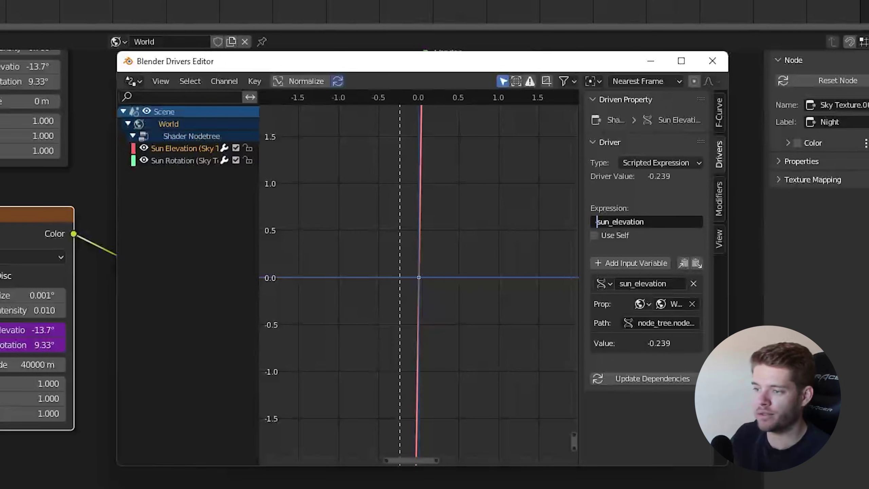
key(Return)
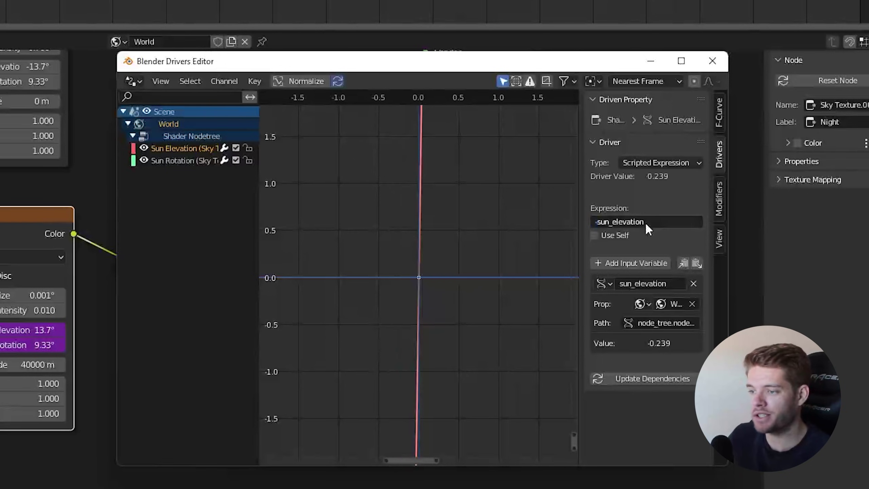
Change the Sun Rotation driver to a Scripted Expression, set it to -sun_rotation, and close the Drivers Editor
click(184, 160)
click(663, 162)
click(633, 208)
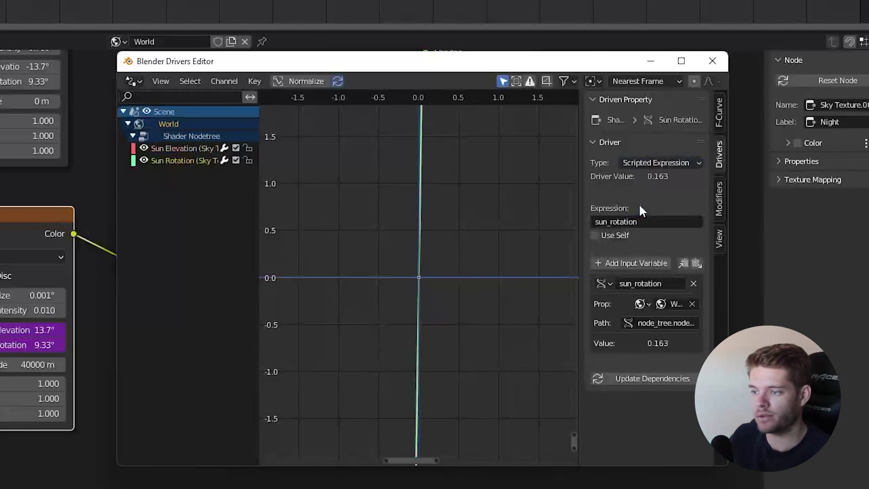
click(597, 222)
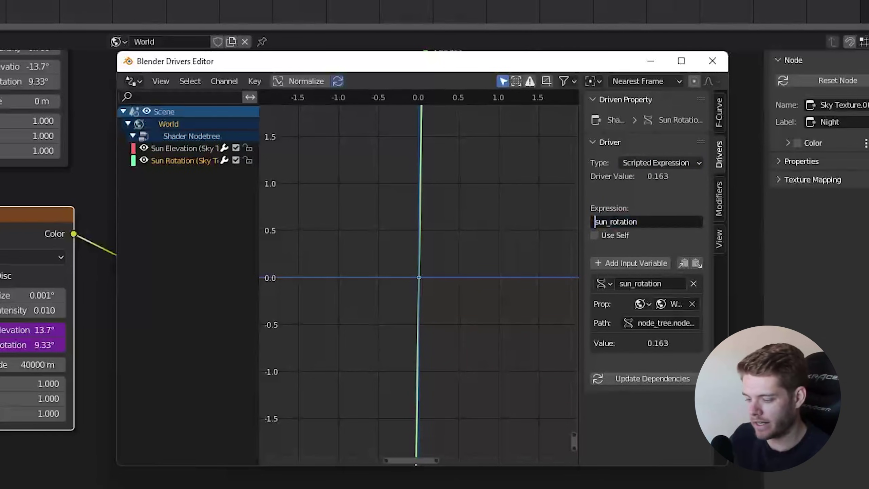
text(-)
key(Return)
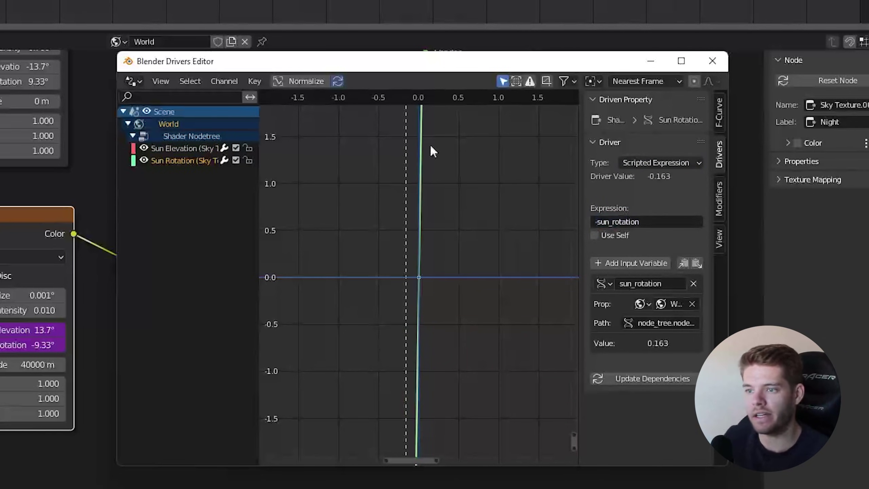
click(712, 60)
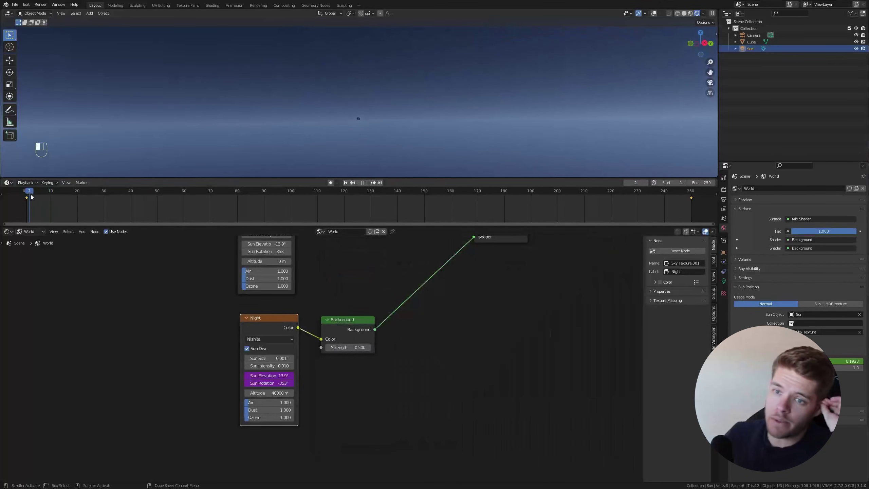
Scrub the timeline to check the inverted night sky, and return to the first frame
drag(54, 195, 149, 201)
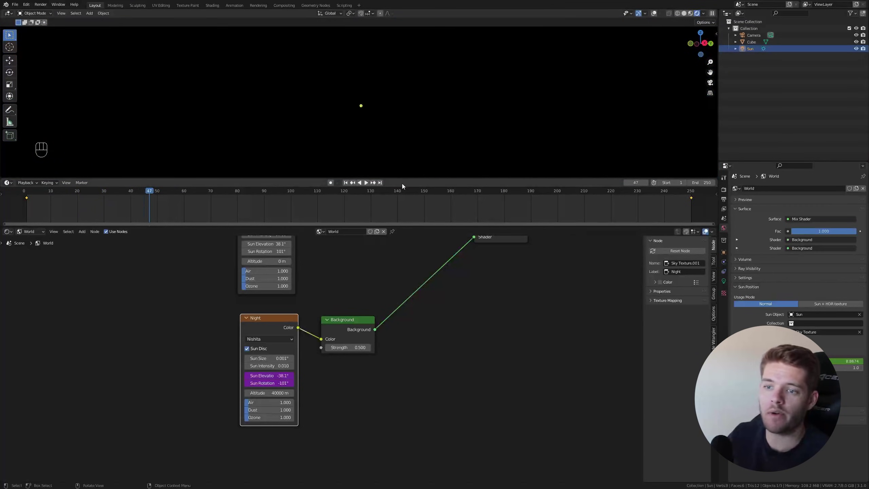
middle_drag(409, 252, 335, 342)
click(346, 183)
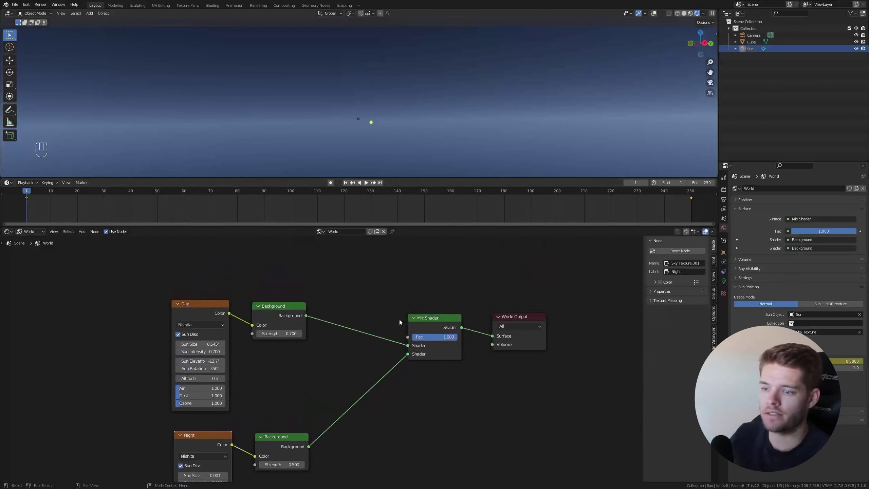
Set the Mix Shader factor to 0 to show only the day sky and scrub around sunrise to frame 20
drag(438, 338, 410, 330)
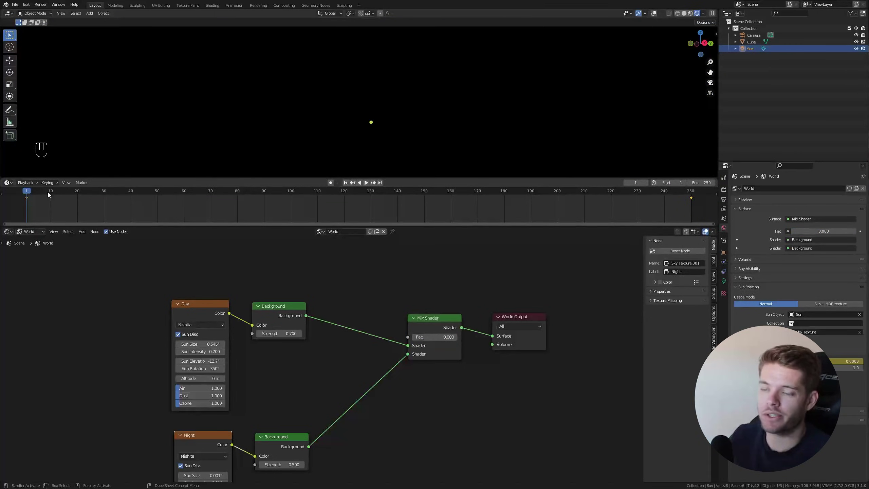
drag(62, 193, 82, 201)
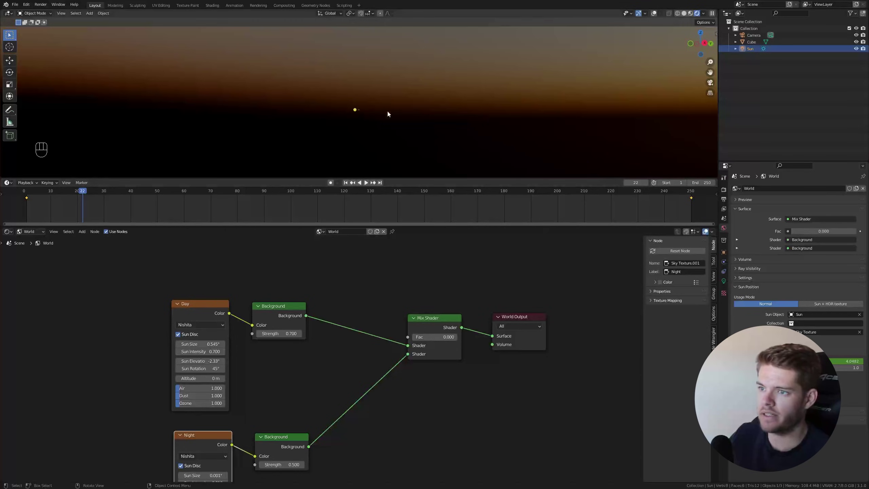
drag(83, 195, 77, 193)
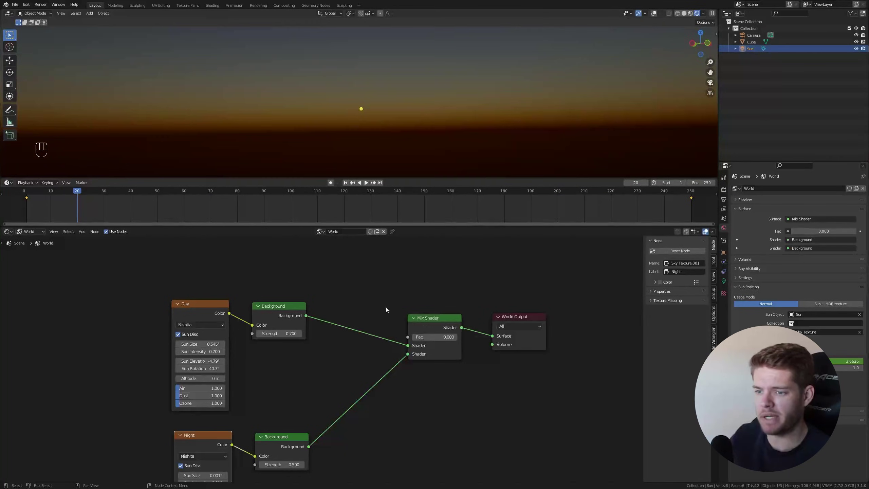
Set the Mix Shader factor to 1 and keyframe it at frame 20
click(435, 327)
drag(424, 338, 458, 337)
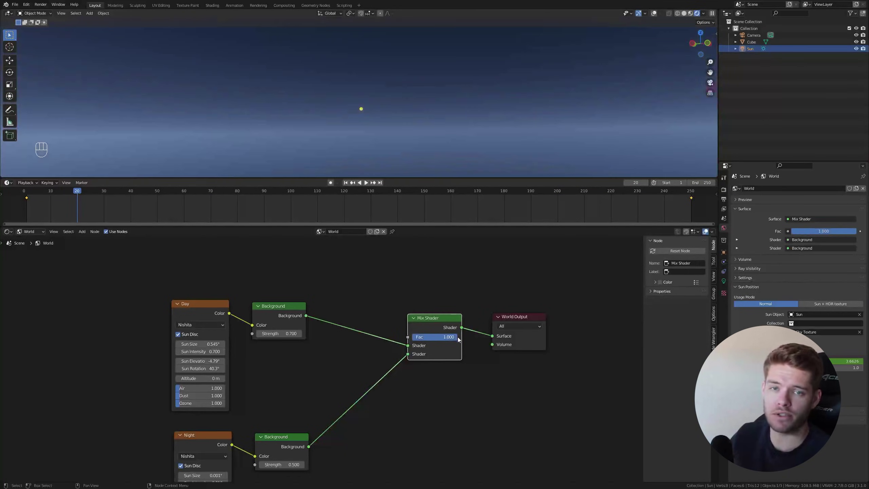
key(i)
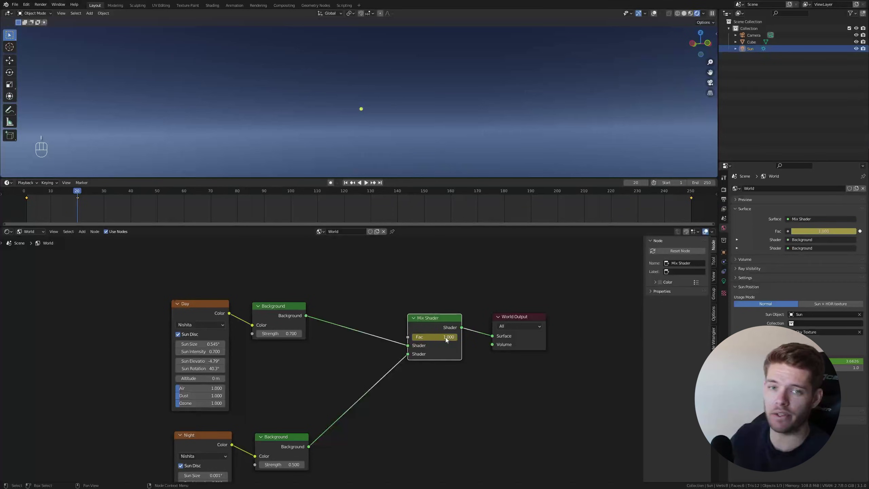
Advance to frame 25, set the Mix Shader factor to 0 and keyframe it there
key(space)
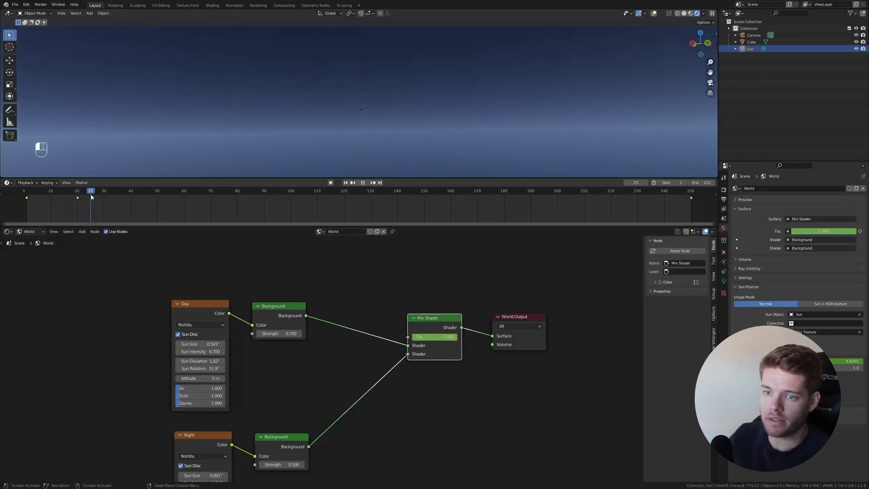
key(space)
drag(452, 337, 425, 337)
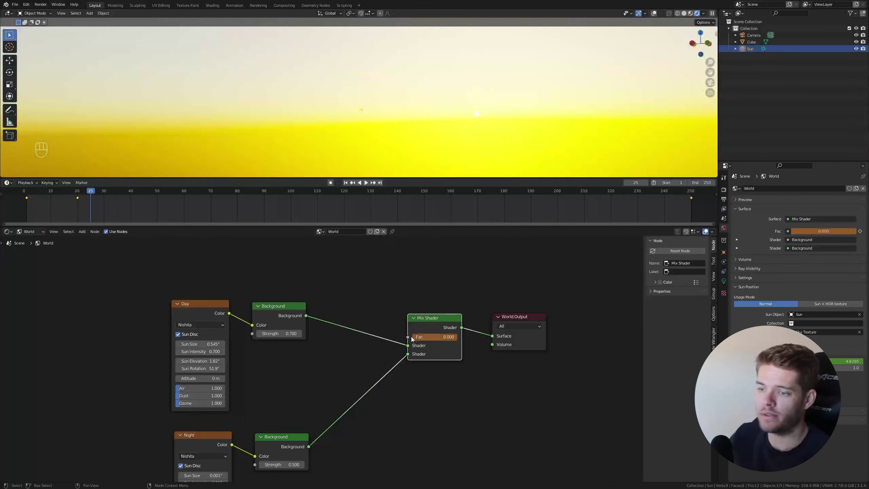
key(i)
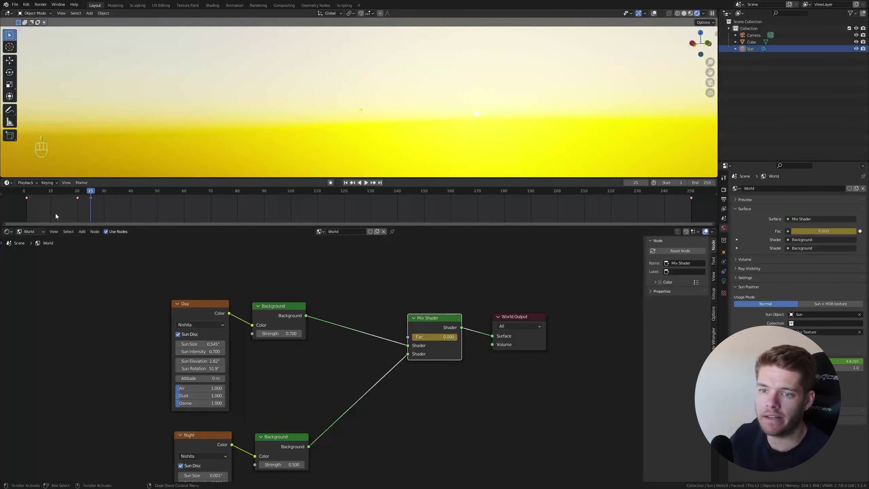
Play the animation and scrub from the night-to-day transition through the day to sunset at frame 115
key(t)
click(91, 207)
key(space)
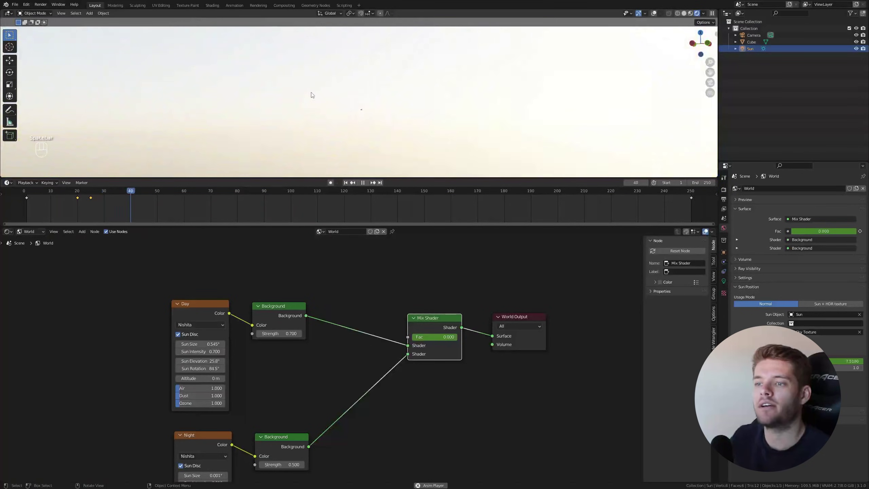
click(73, 194)
drag(73, 194, 220, 204)
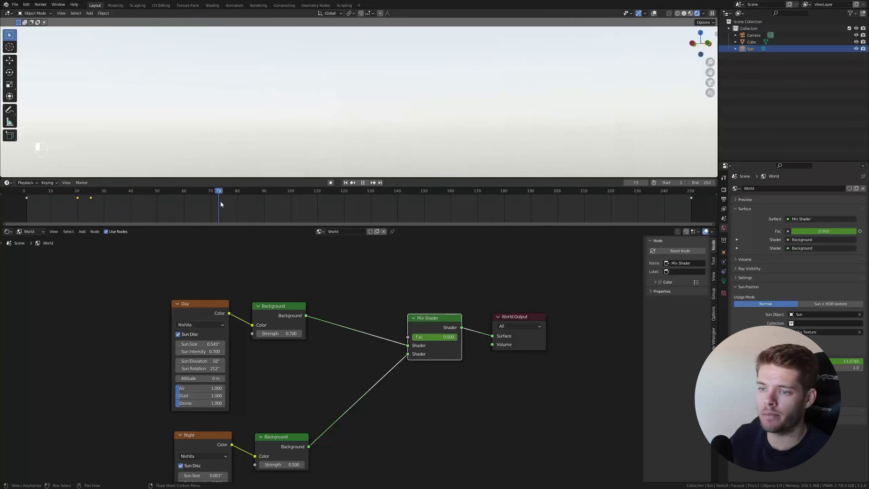
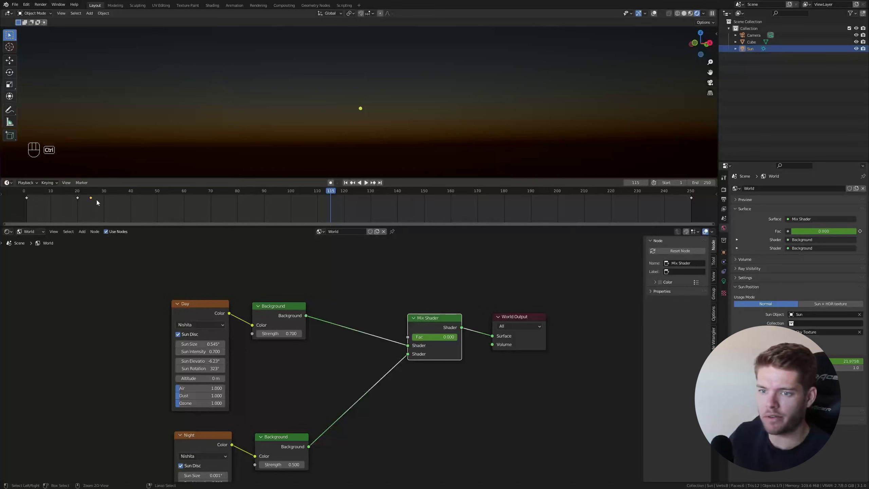
Copy the factor keyframe from frame 25 to frame 115, and the one from frame 20 to frame 120
key(ctrl+c)
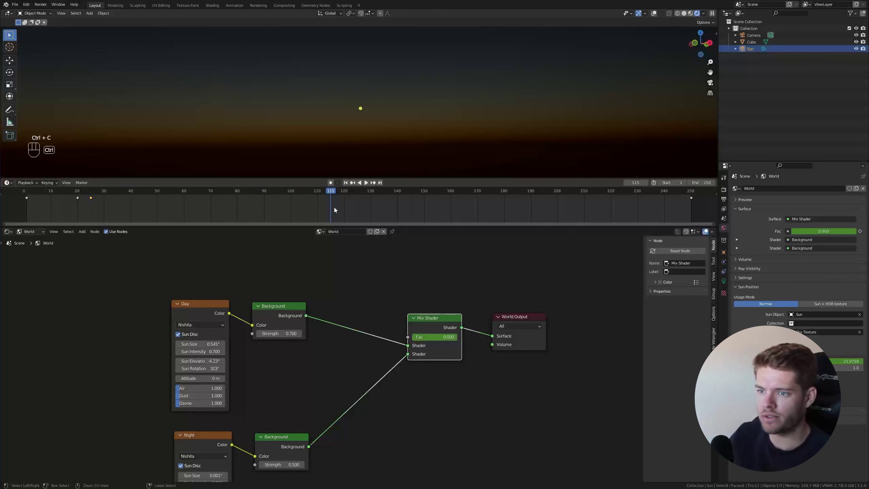
drag(331, 193, 344, 200)
click(78, 198)
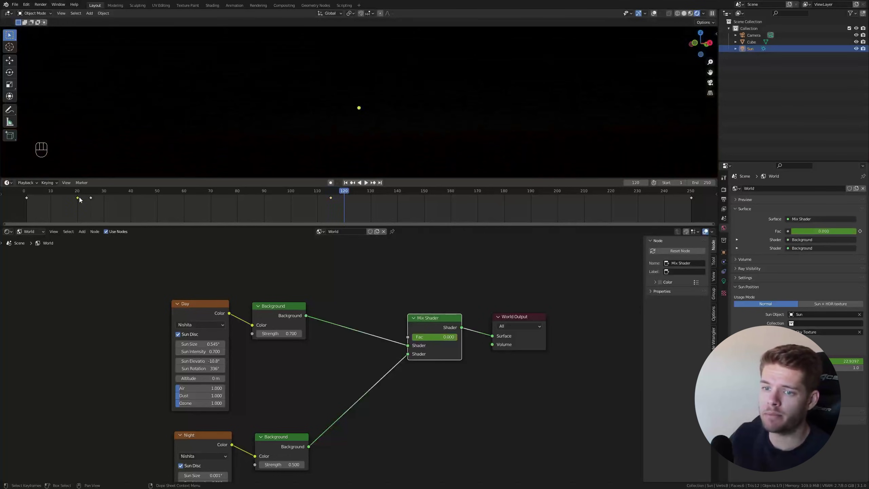
key(ctrl+c)
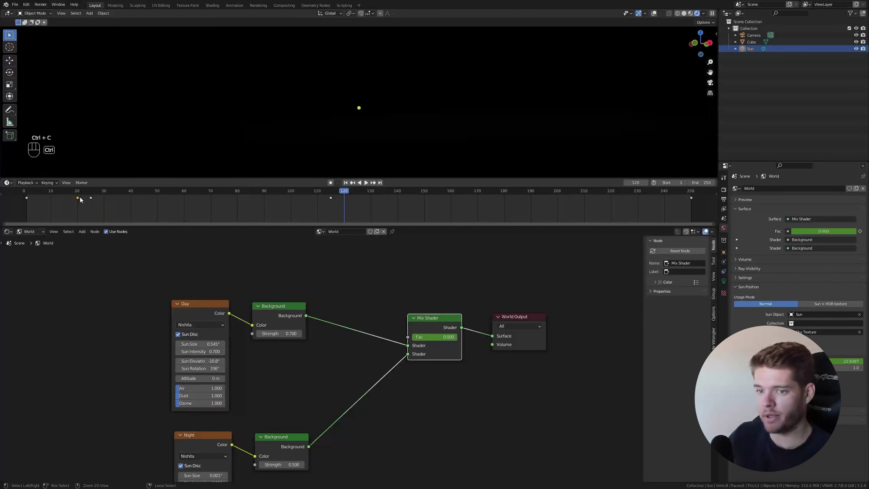
key(ctrl+v)
Scrub ahead to the second sunrise, try pasting the frame 115 keyframe at frame 125, and delete the pasted keyframe
click(328, 194)
drag(328, 193, 425, 203)
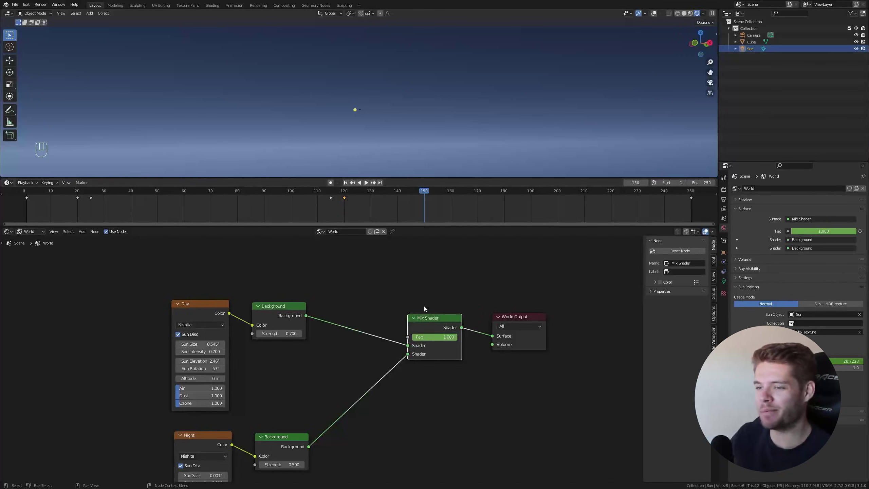
key(ctrl+z)
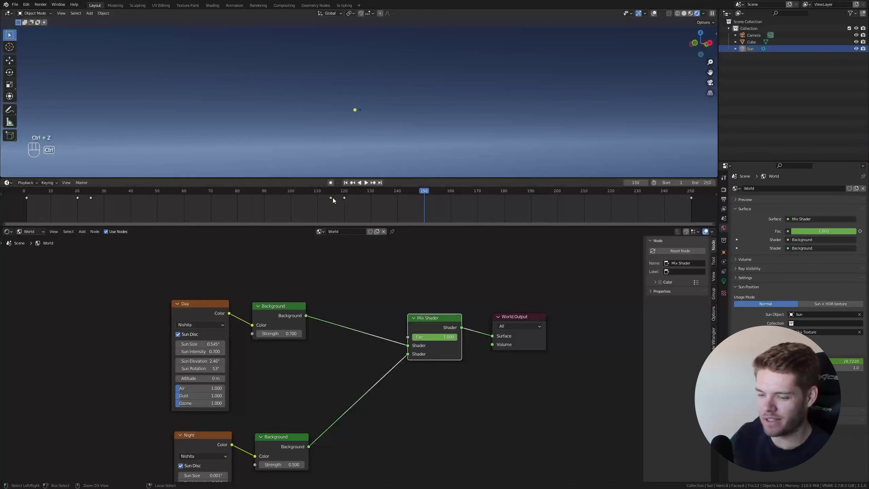
key(ctrl+c)
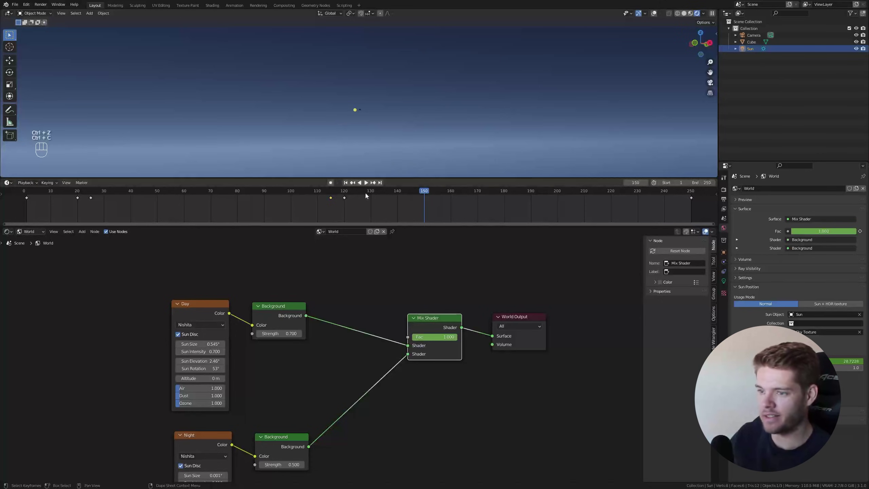
drag(366, 192, 413, 201)
key(ctrl+v)
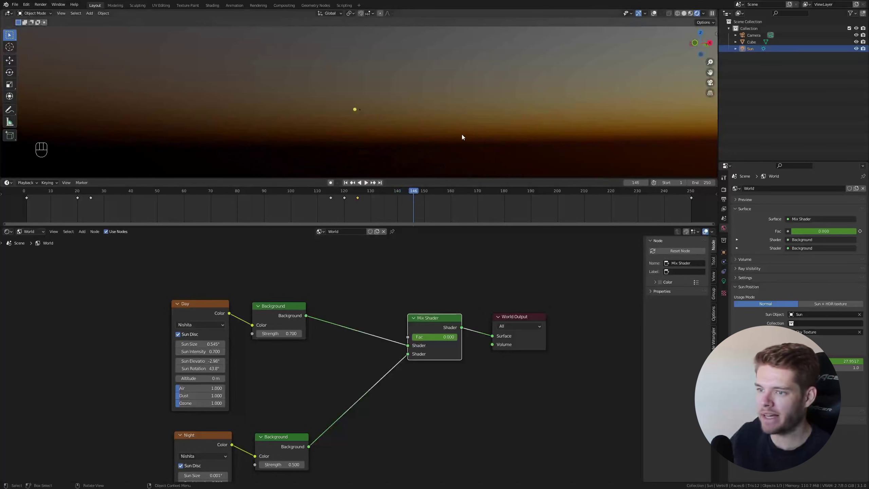
click(411, 191)
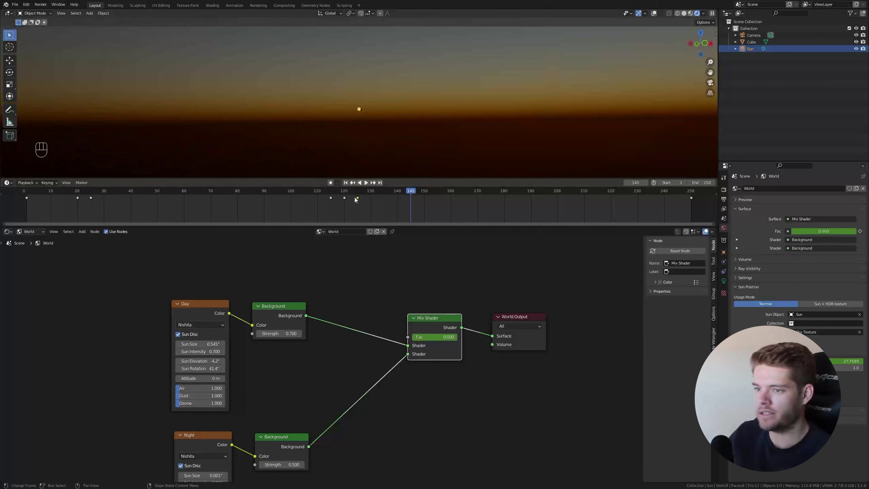
key(Delete)
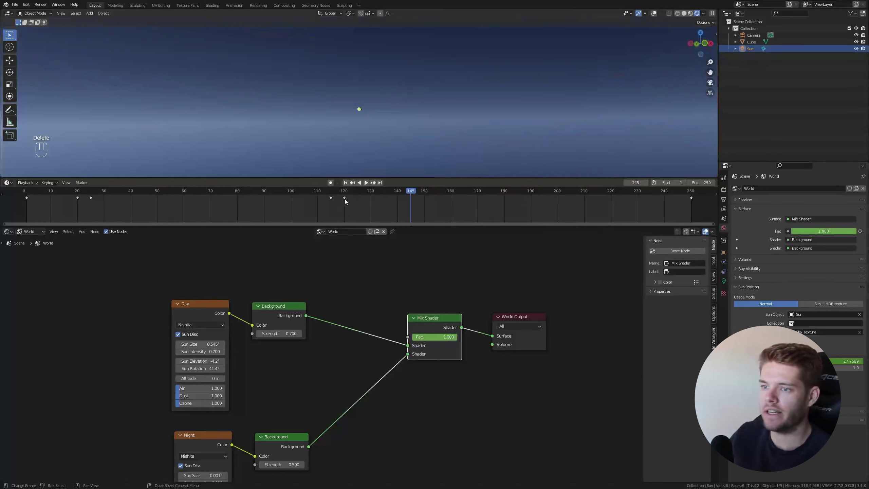
Copy the factor keyframe from frame 120 to frame 145, and the one from frame 115 to frame 150
key(ctrl+c)
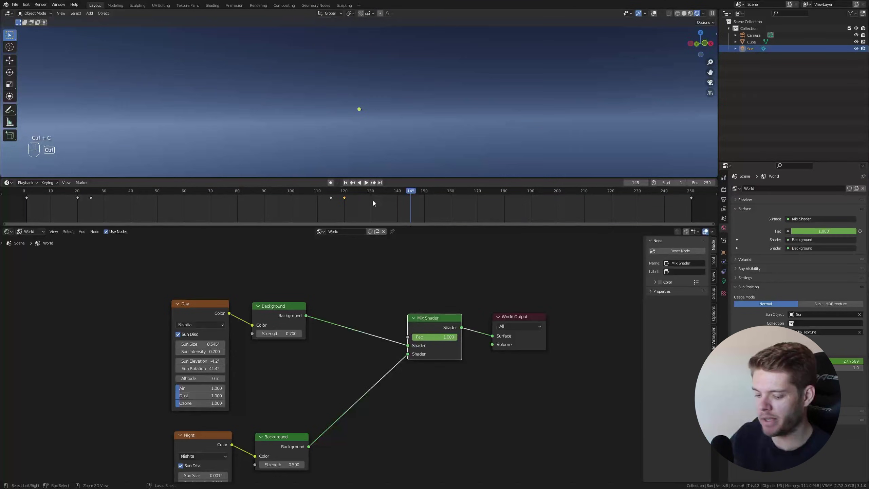
key(ctrl+v)
click(411, 194)
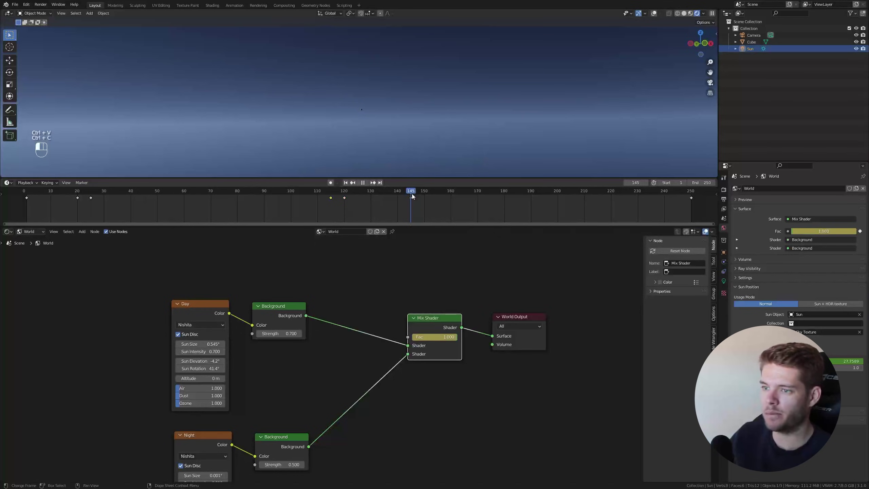
drag(412, 194, 516, 200)
key(ctrl+v)
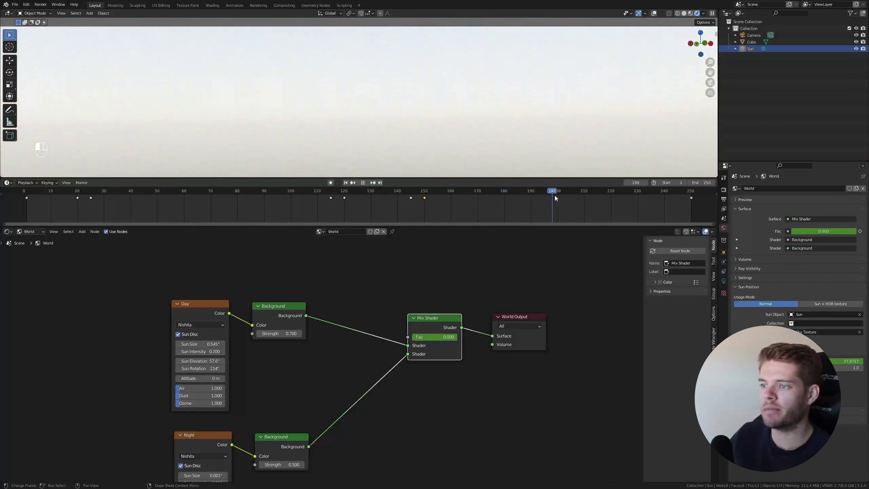
Copy the factor keyframe from frame 150 to the second sunset at frame 239, and the frame 145 keyframe to frame 244
drag(590, 199, 653, 204)
key(space)
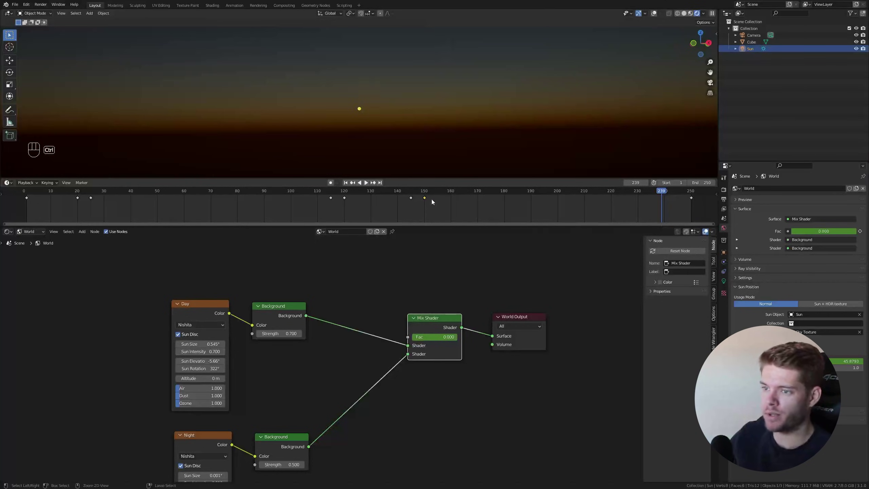
key(ctrl+c)
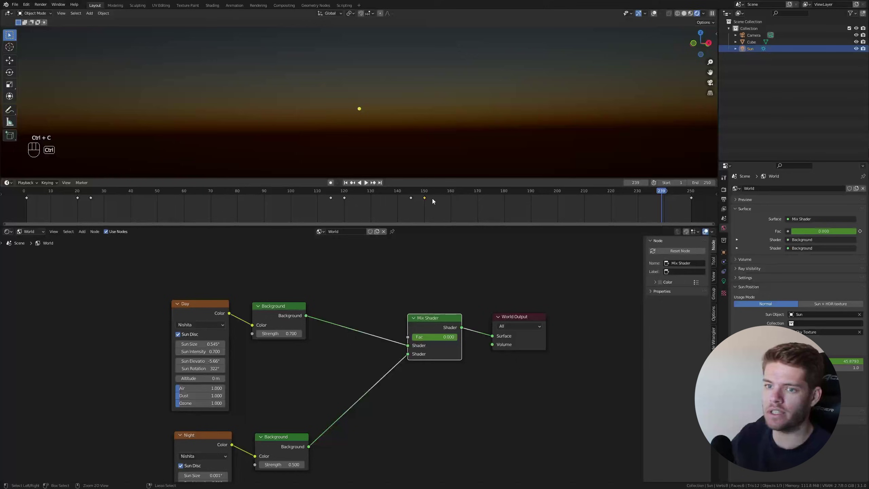
key(ctrl+v)
drag(658, 192, 673, 193)
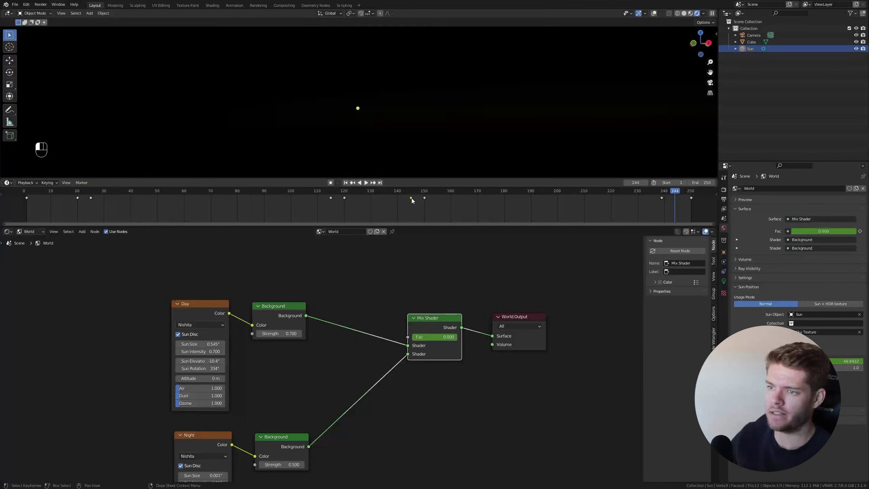
key(ctrl+c)
key(ctrl+v)
Scrub back through the second day and play the animation to check the day-night transitions, stopping at frame 12
drag(659, 192, 659, 193)
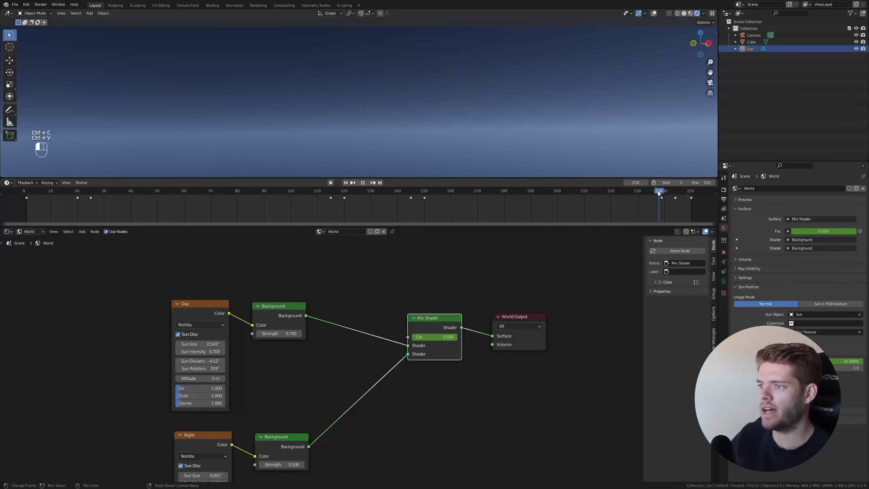
key(space)
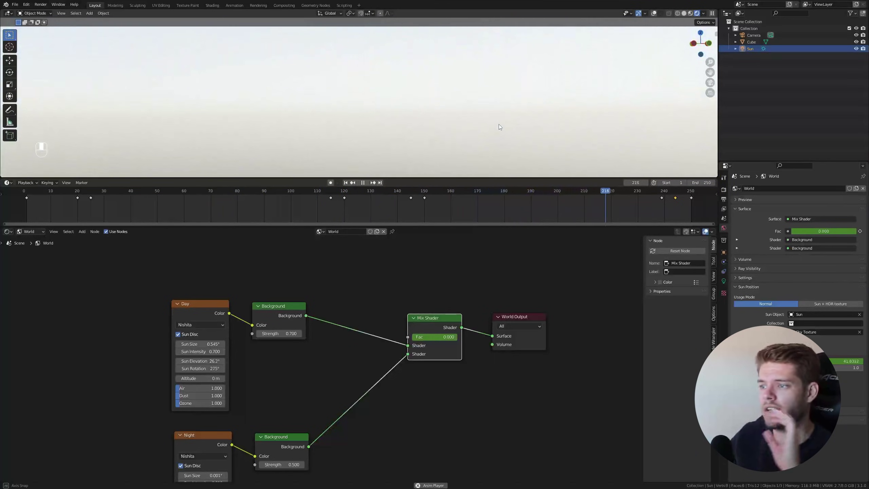
key(space)
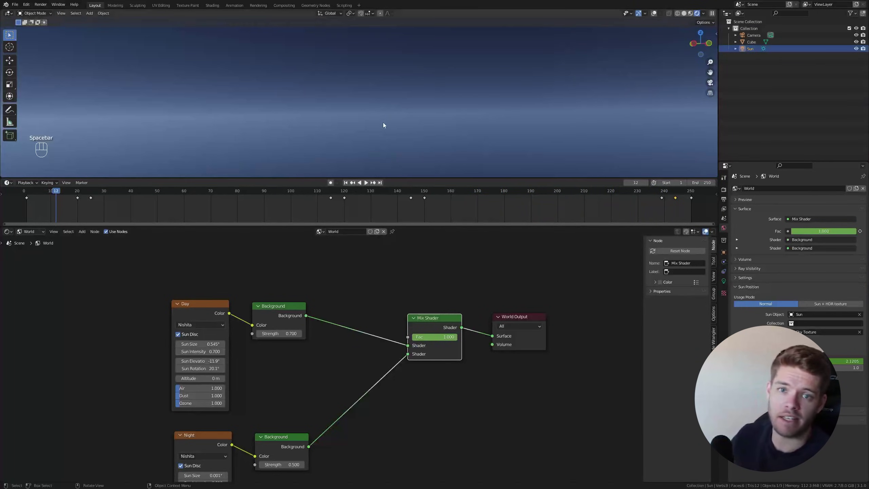
Move the Night sky texture and its Background node away from the Mix Shader to make room between them
scroll(548, 308, down, 1)
middle_drag(531, 293, 394, 238)
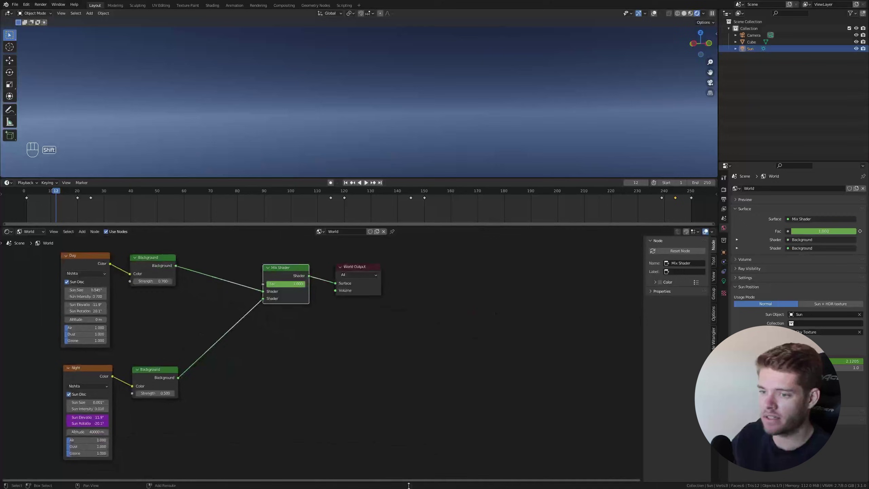
click(320, 399)
scroll(321, 400, down, 2)
shift+middle_drag(261, 391, 431, 358)
drag(249, 365, 393, 342)
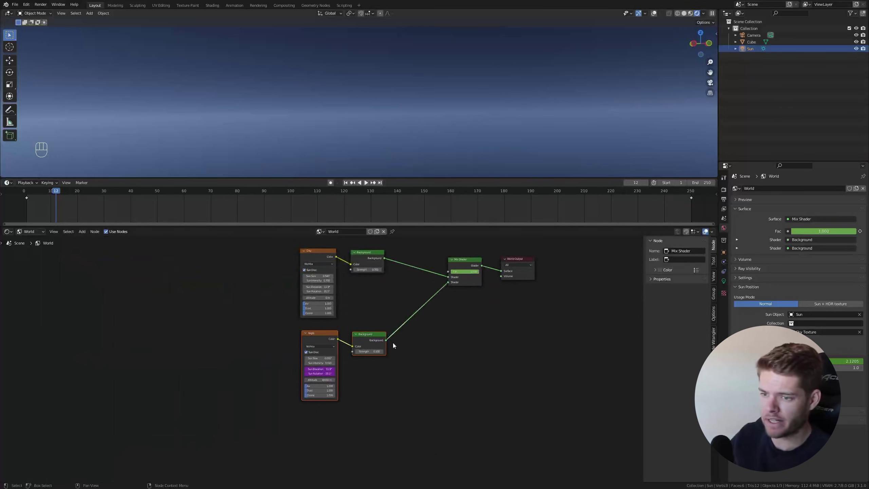
key(g)
click(272, 353)
Add a second Mix Shader on the link between the night Background node and the first Mix Shader
key(shift+a)
click(342, 353)
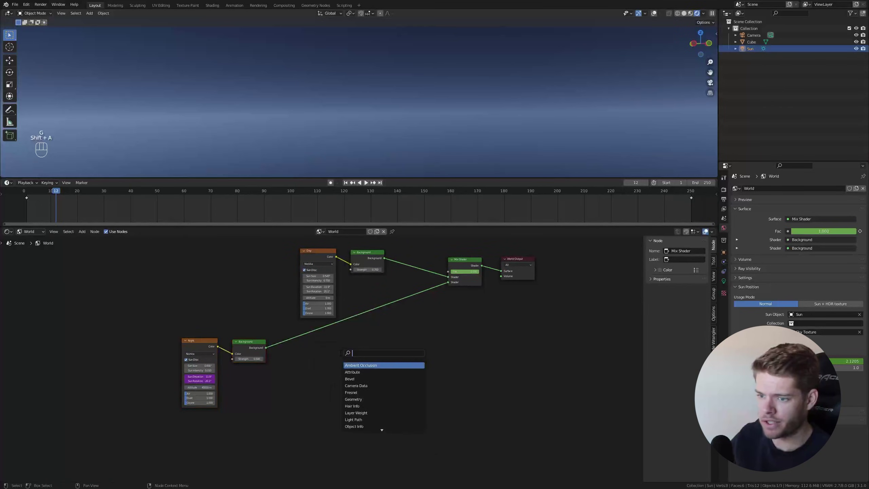
text(mix)
key(Return)
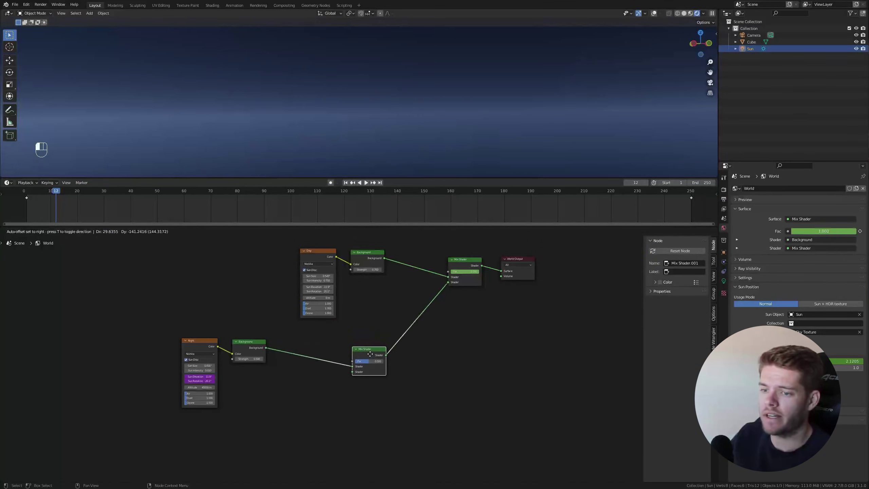
click(354, 350)
Add an Emission node below the night Background and connect it to the new Mix Shader's second Shader input
shift+scroll(452, 347, down, 3)
key(shift+a)
text(e)
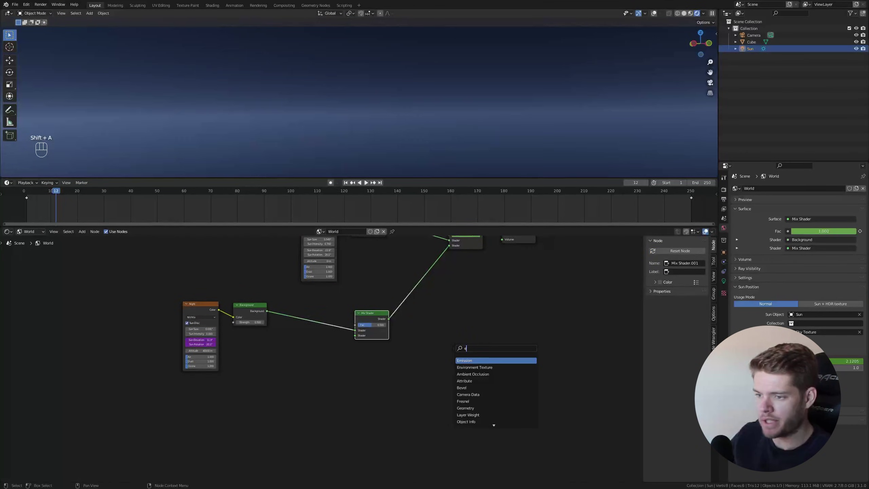
key(Return)
click(300, 367)
drag(301, 367, 363, 334)
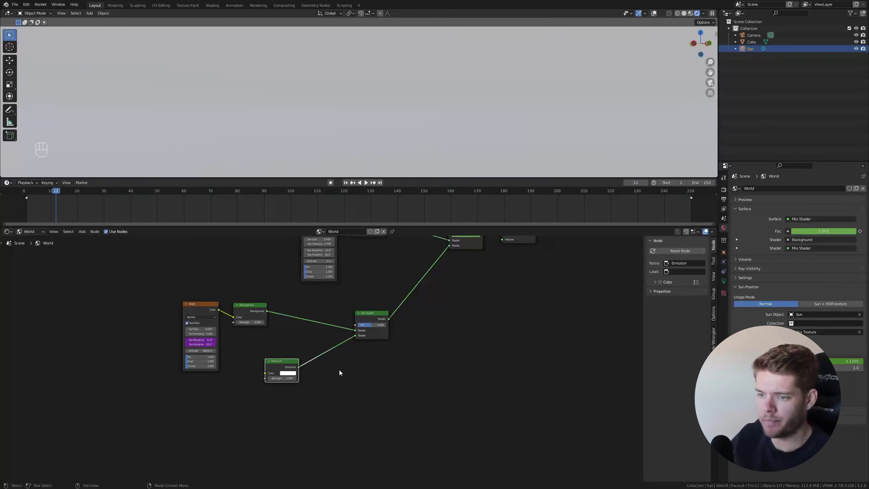
middle_drag(338, 372, 436, 342)
drag(380, 342, 411, 345)
Add a Noise Texture node to the lower left of the Emission node
key(shift+a)
click(350, 311)
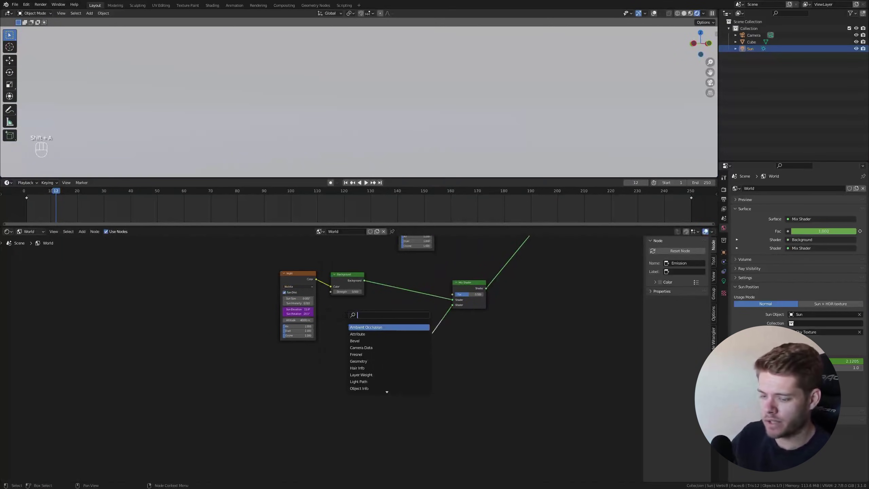
text(noise)
key(Return)
click(288, 364)
Add a ColorRamp node, connecting the Noise Texture's Fac output to its Fac input and its Color output to the Emission color
key(shift+a)
click(291, 370)
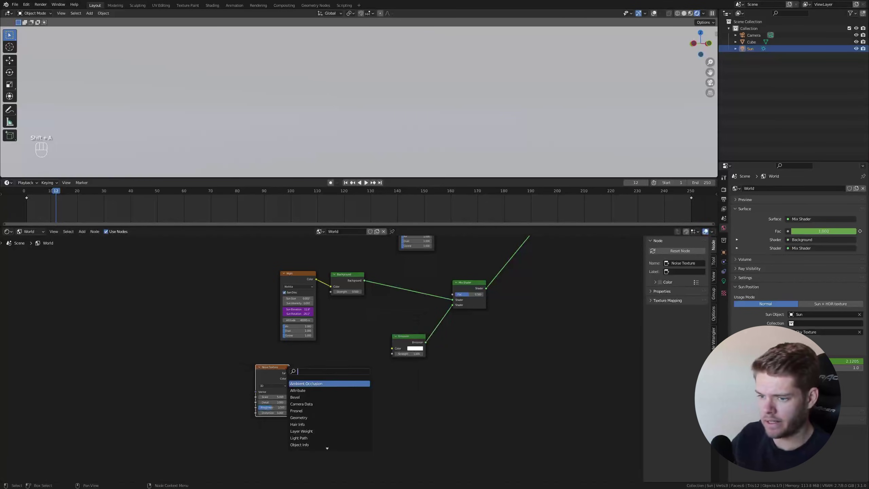
text(color ramp)
key(Return)
click(309, 368)
drag(289, 373, 307, 411)
drag(364, 371, 391, 351)
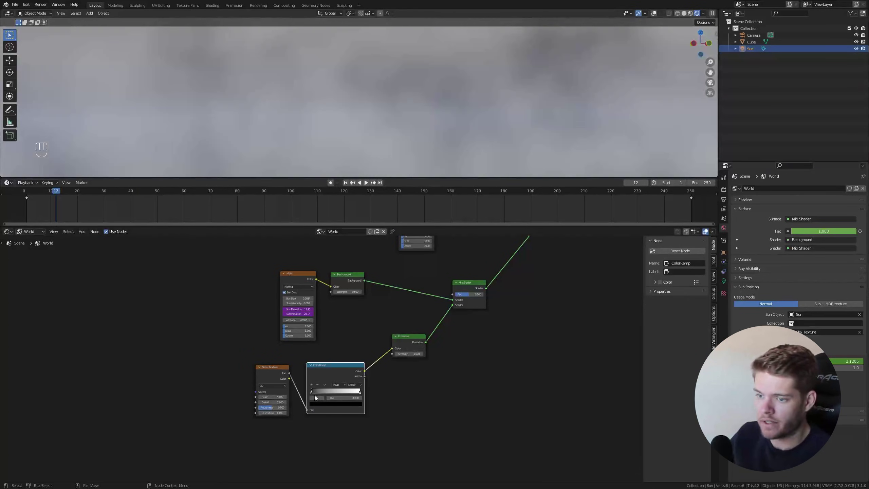
Move the ColorRamp's black stop close to the white one and set the Noise Texture's scale to 500
drag(317, 394, 350, 393)
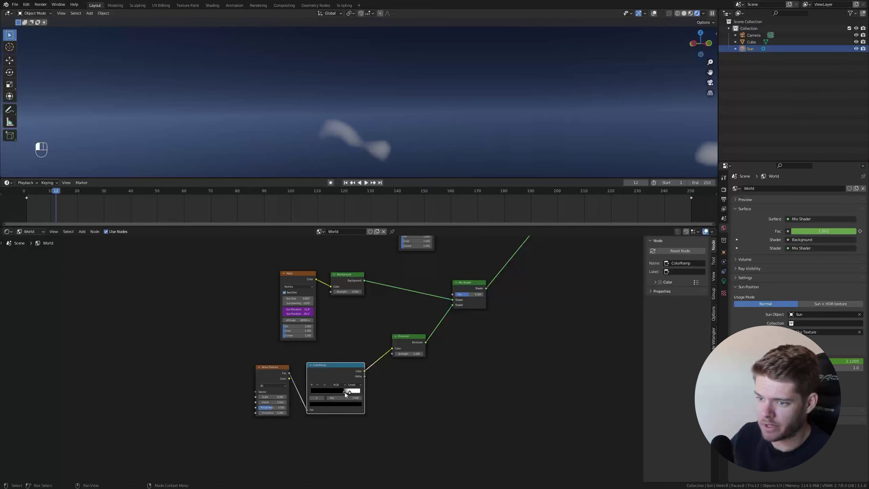
click(347, 393)
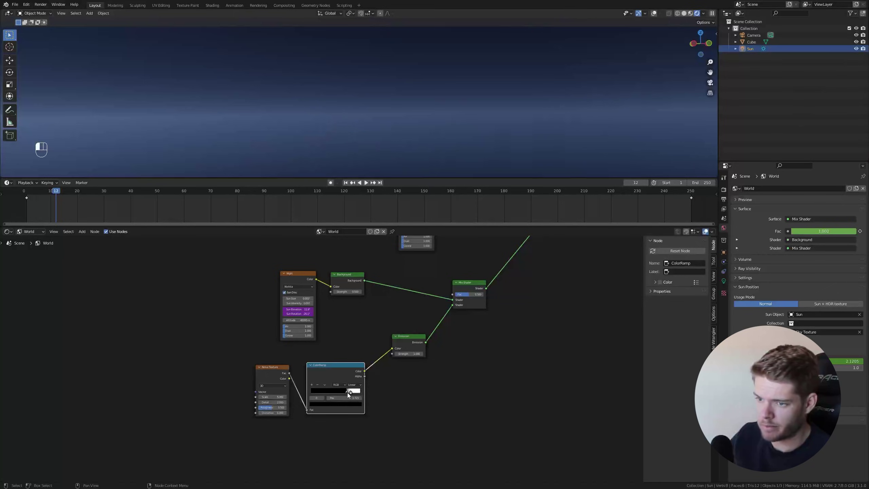
click(270, 397)
text(50)
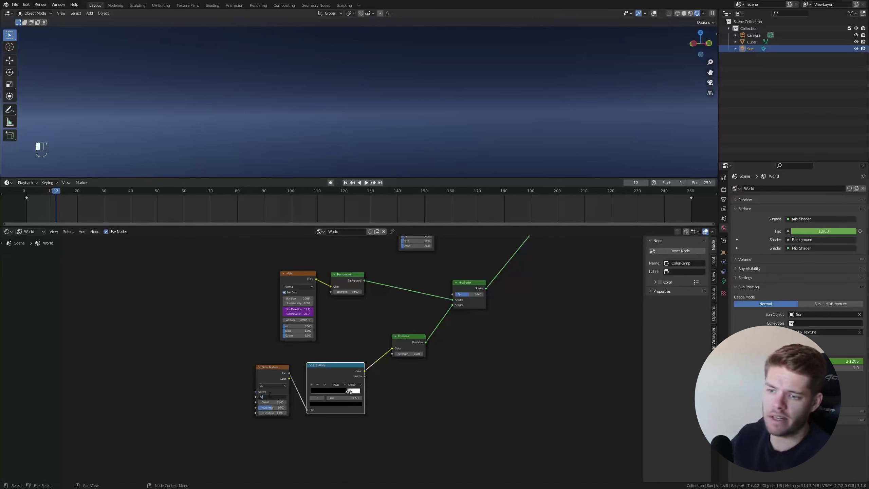
text(00)
key(Return)
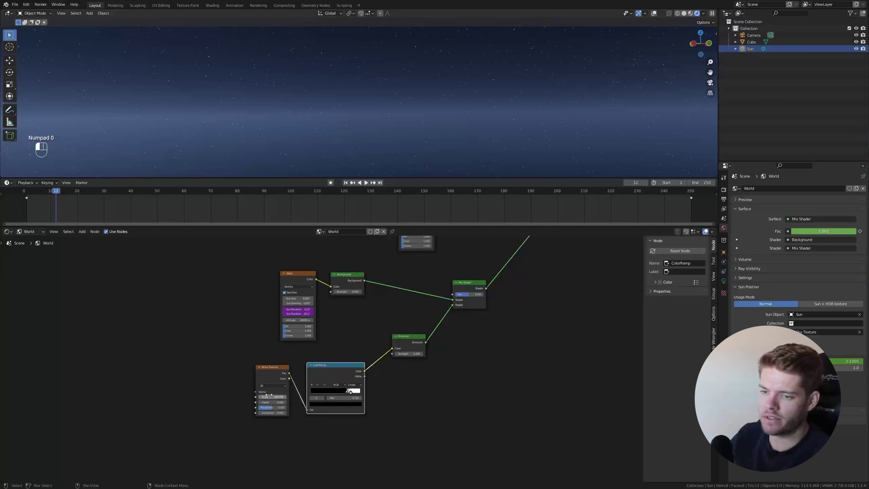
Lower the Noise Texture's roughness to 0 and move the ColorRamp's black stop to position 0.845 to thin out the stars
drag(269, 408, 260, 409)
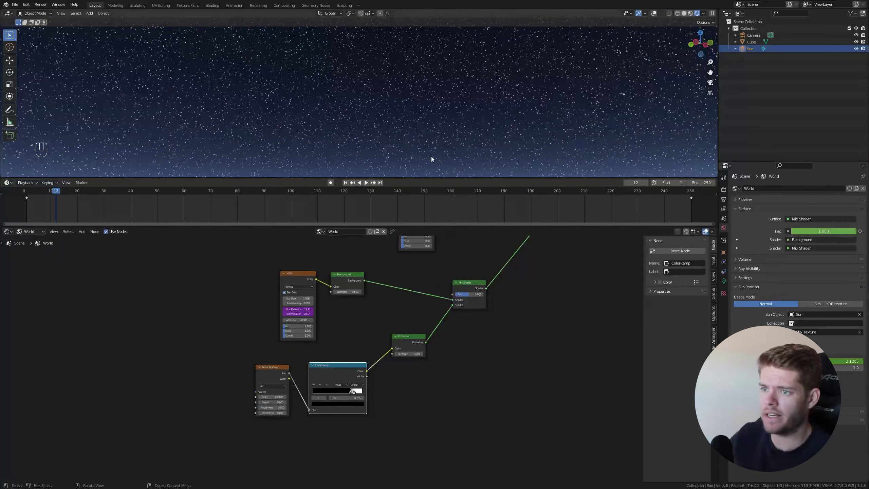
middle_drag(402, 119, 400, 141)
drag(356, 393, 355, 395)
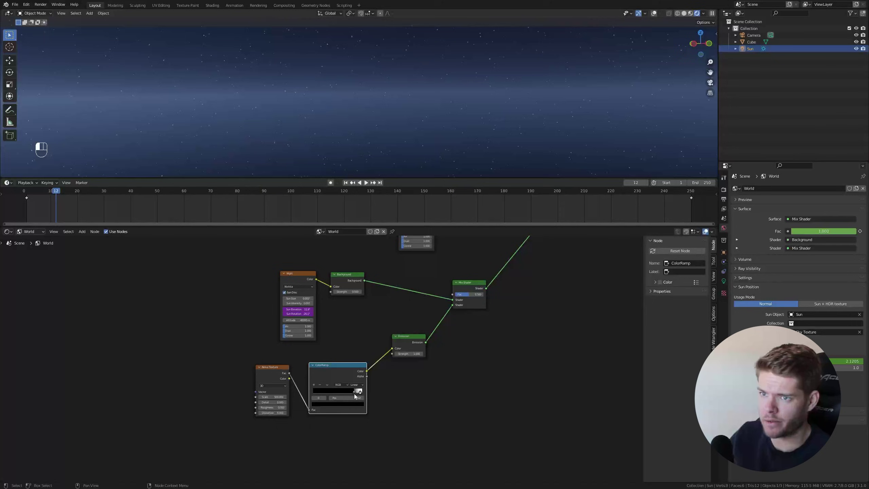
Set the strength of the Emission node for the stars to 5
click(407, 354)
text(5)
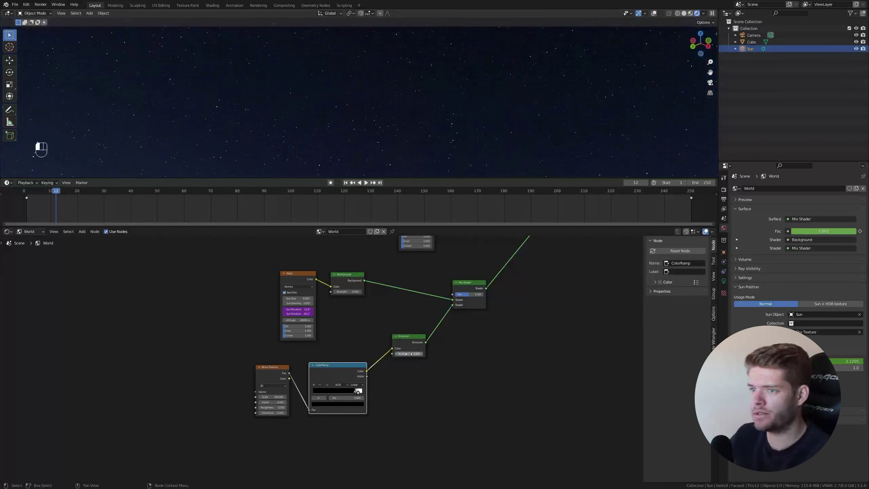
key(Return)
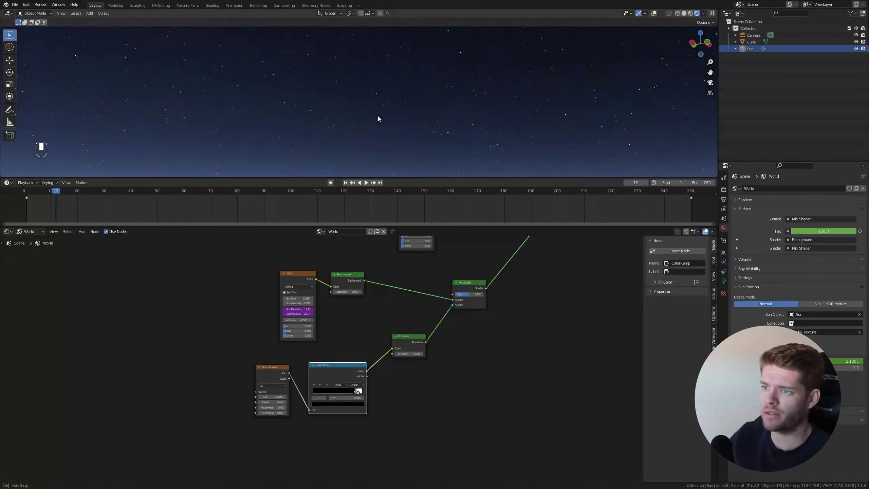
Add Texture Coordinate and Mapping nodes in front of the Noise Texture using Node Wrangler's texture setup
mouse_move(377, 114)
middle_down()
mouse_move(467, 116)
mouse_move(474, 102)
mouse_move(426, 89)
mouse_move(384, 101)
mouse_move(385, 121)
middle_up()
click(257, 367)
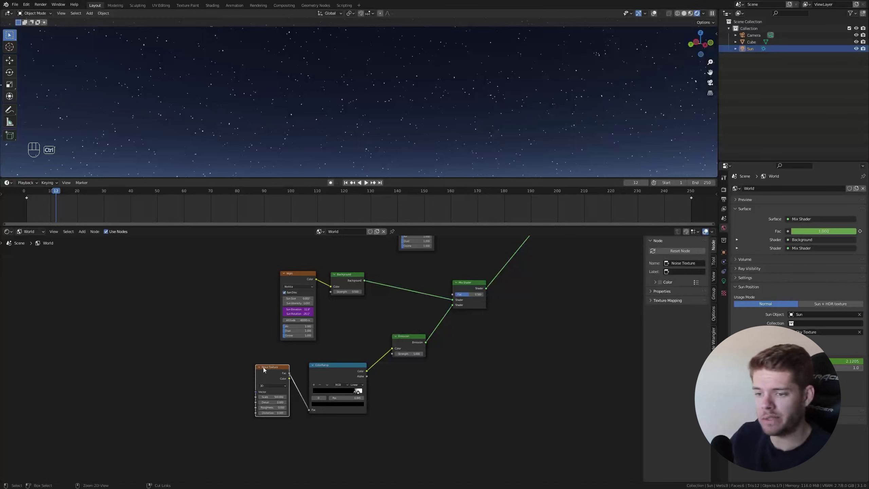
key(ctrl+t)
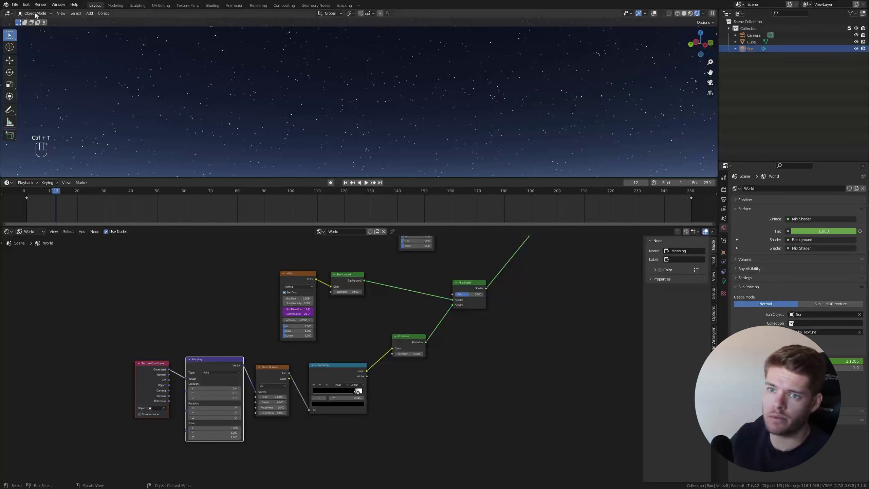
Search the add-on preferences for "node" to check that Node Wrangler is enabled, and close the preferences
click(26, 6)
click(38, 104)
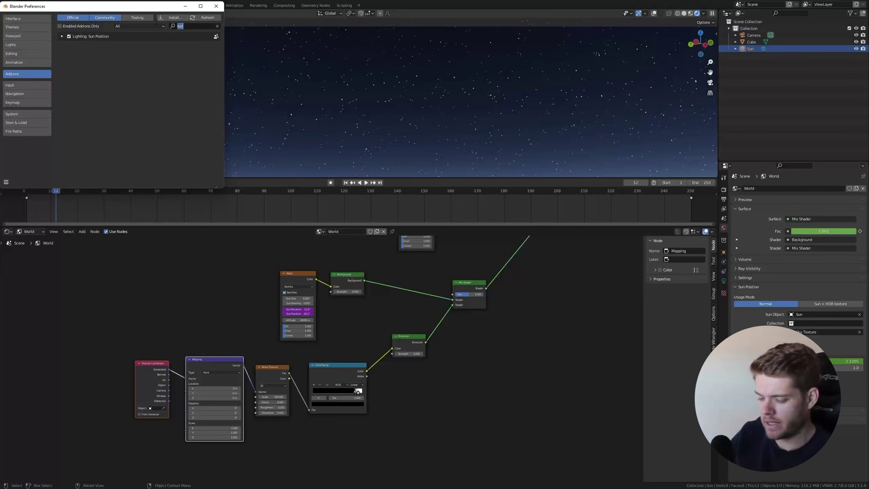
text(node)
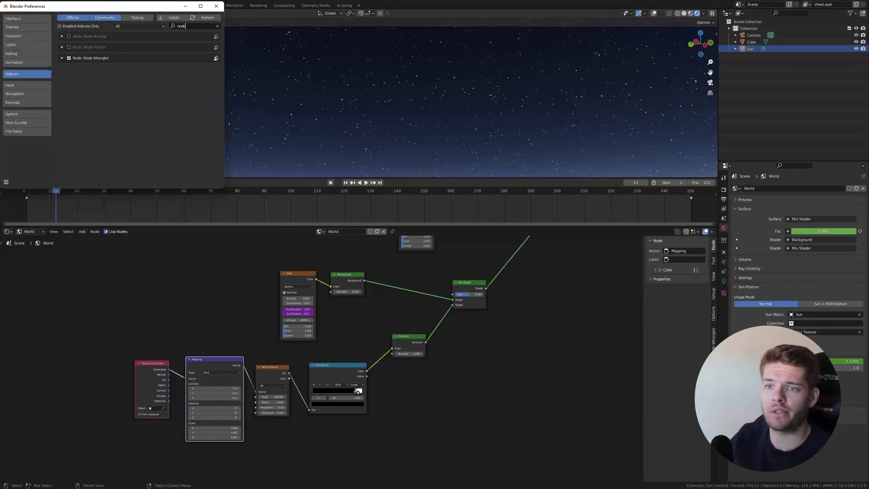
click(215, 7)
Drive the Mapping node's Y rotation with the expression #frame/150
scroll(205, 411, up, 3)
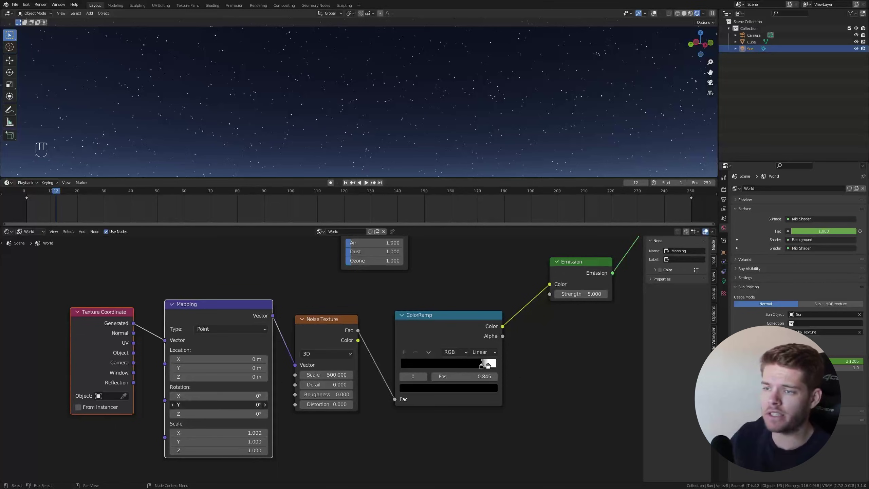
mouse_move(219, 404)
mouse_down()
mouse_move(232, 404)
mouse_move(203, 406)
mouse_up()
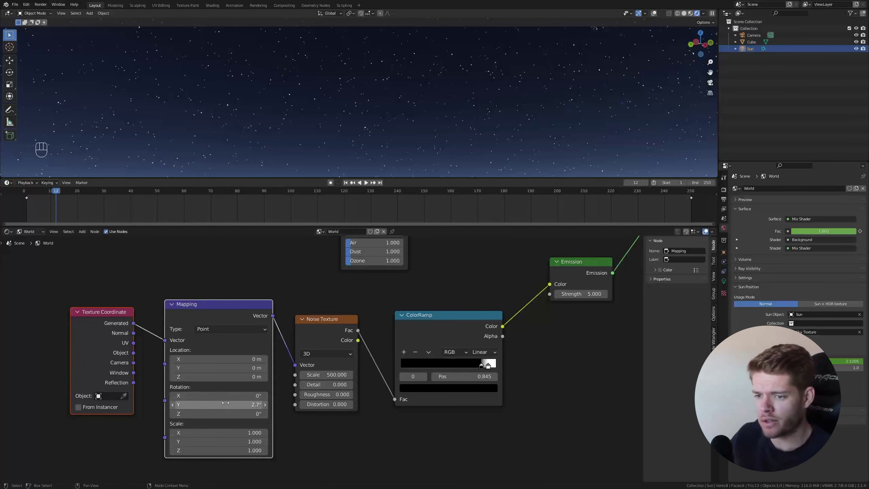
click(225, 404)
text(#fr)
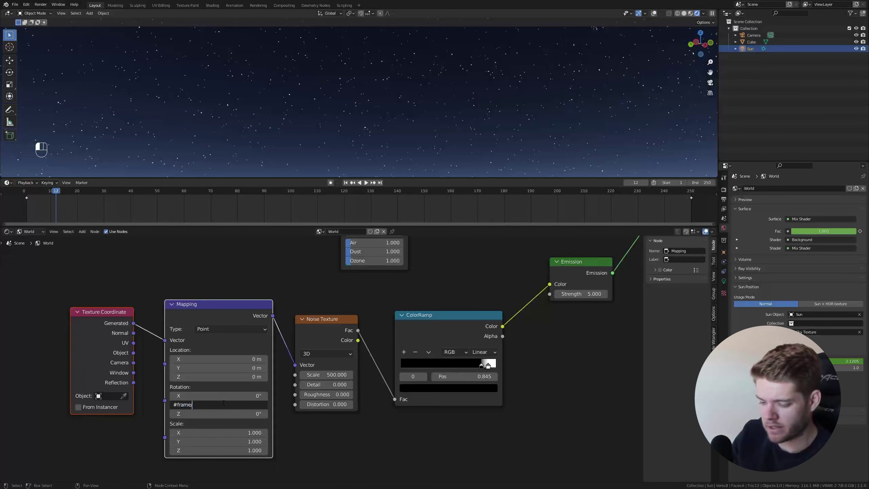
text(ame/)
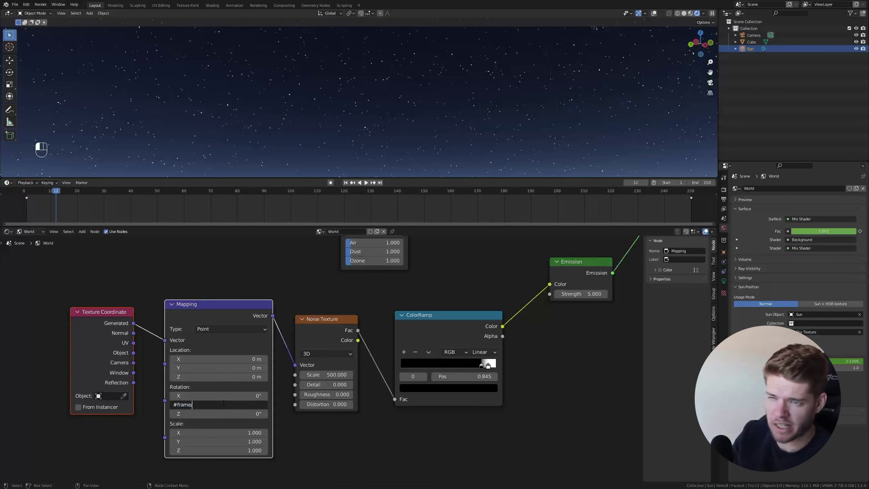
text(150)
key(Return)
Drive the Mapping node's Z rotation with the expression #frame/150 and play the animation to preview the moving stars
click(223, 414)
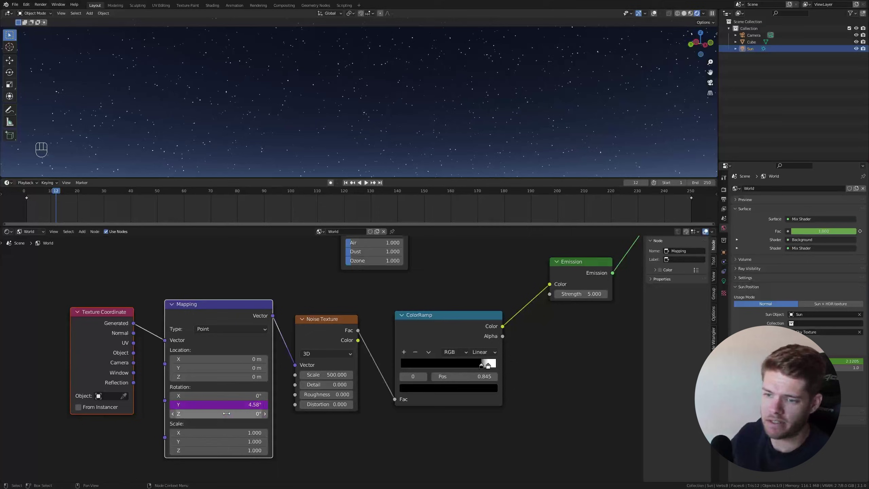
text(#frame)
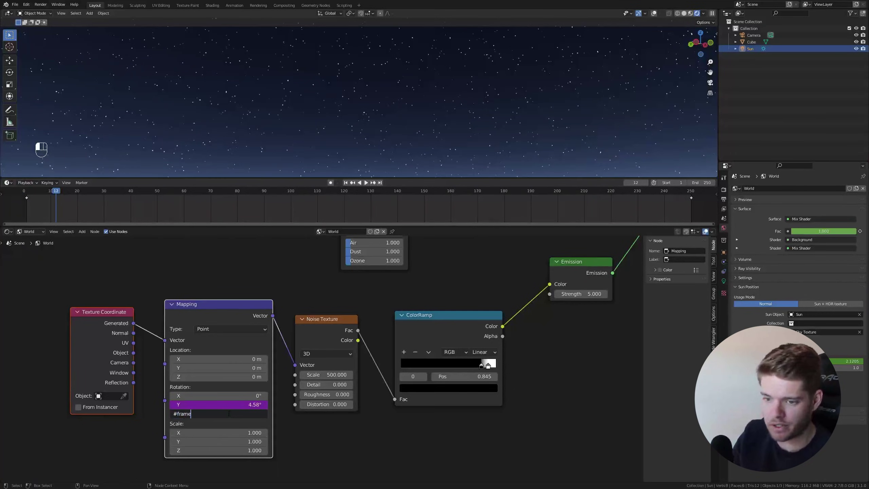
text(/)
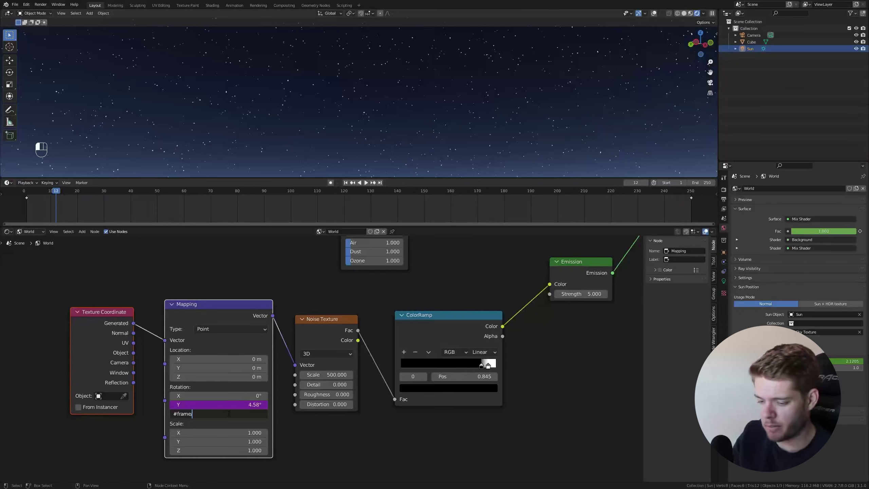
text(150)
key(Return)
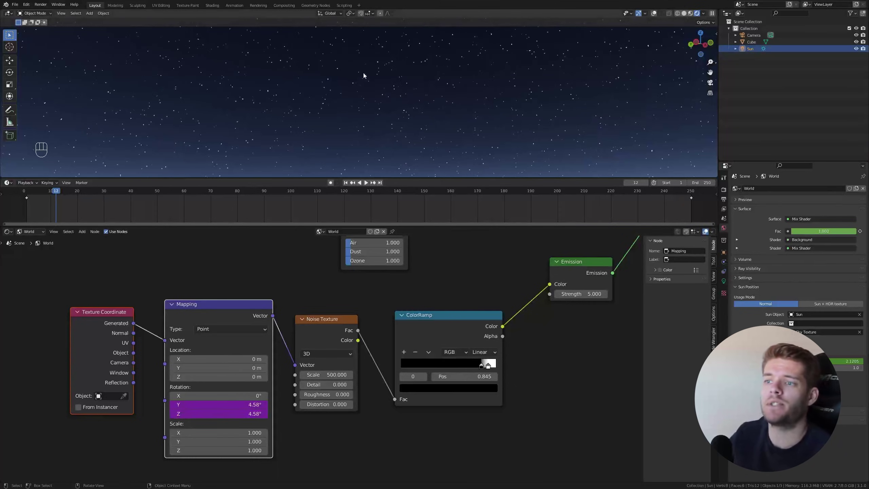
key(space)
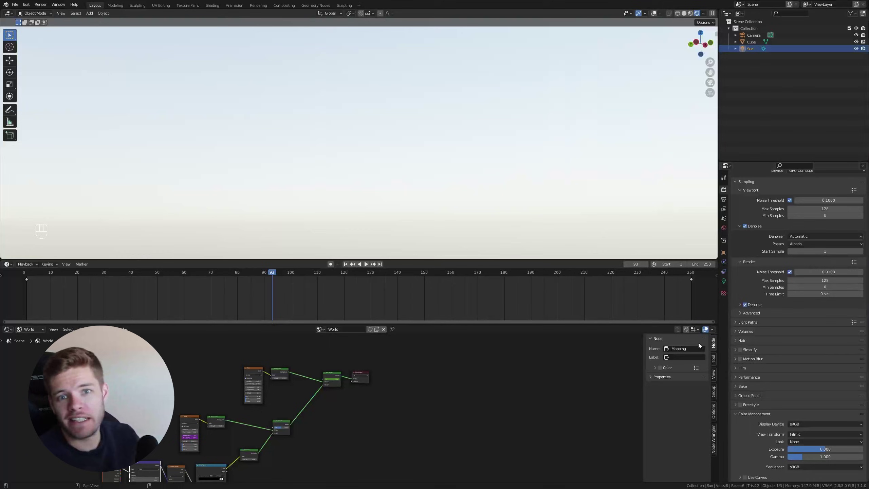
Enable Motion Blur in the render settings and set the color management Look to High Contrast
click(740, 358)
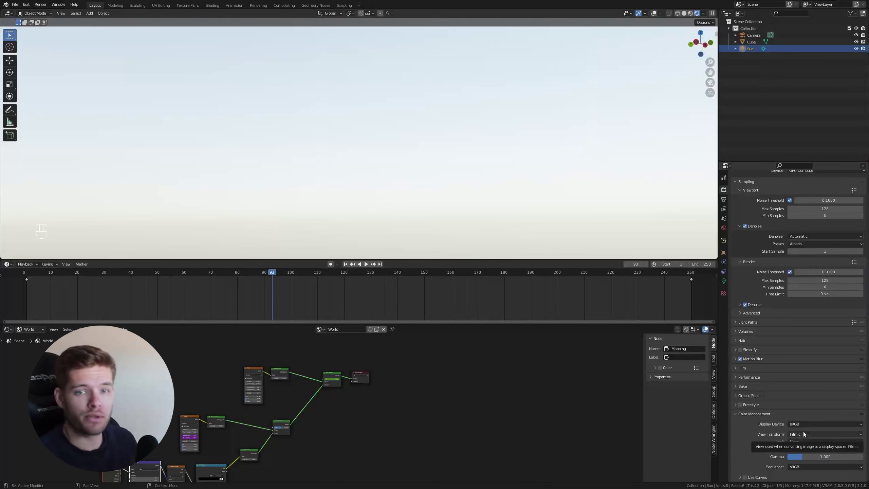
click(802, 442)
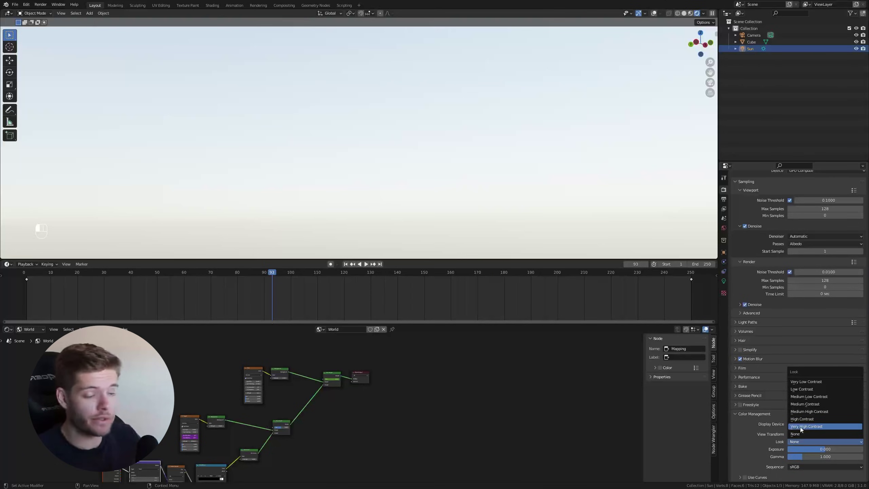
click(802, 418)
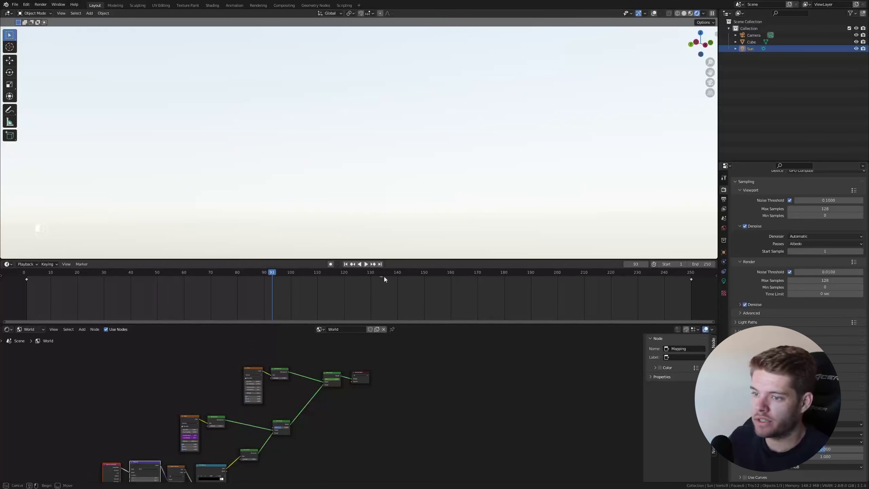
Play back the day-night animation, stop it at frame 234 and inspect the sky and lighting around the cube
key(space)
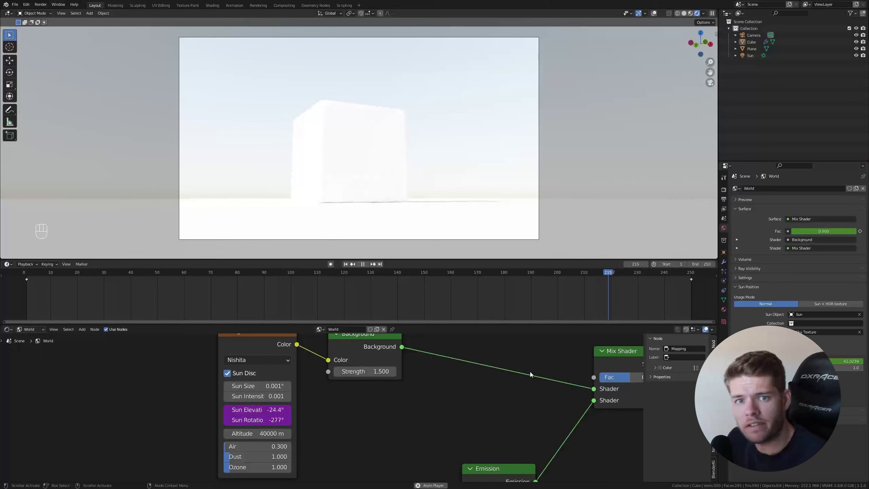
scroll(362, 377, down, 1)
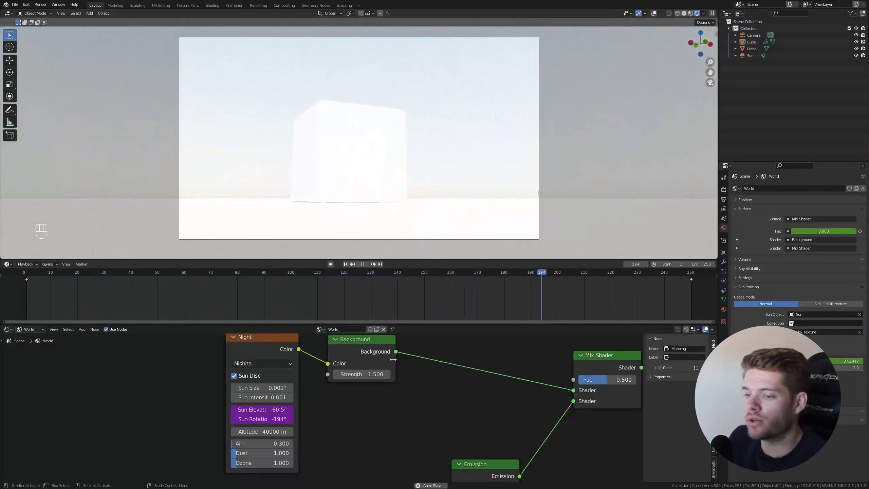
key(space)
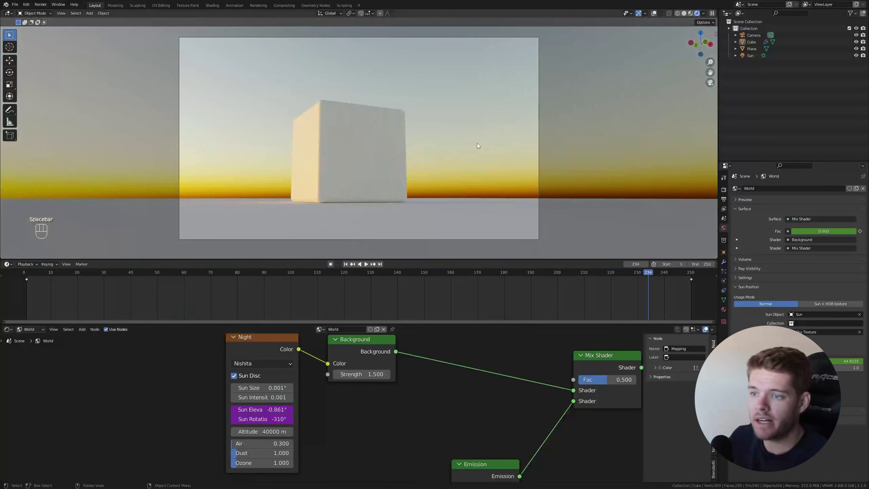
middle_drag(477, 145, 411, 149)
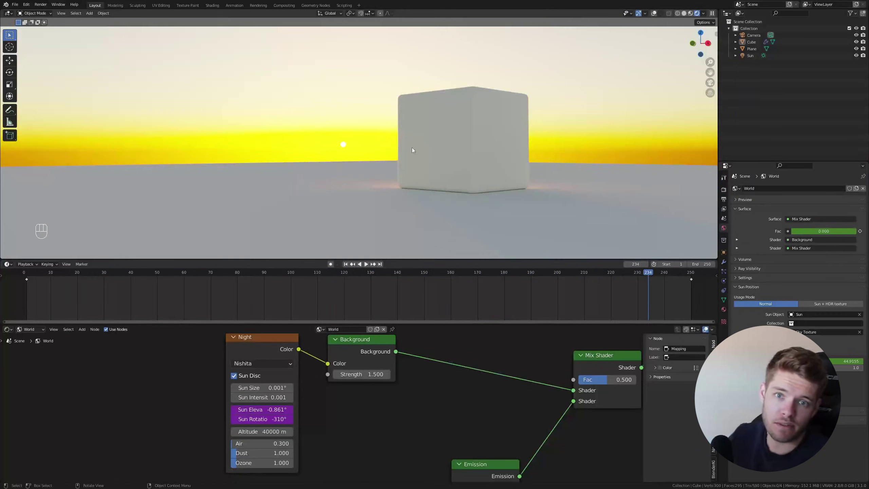